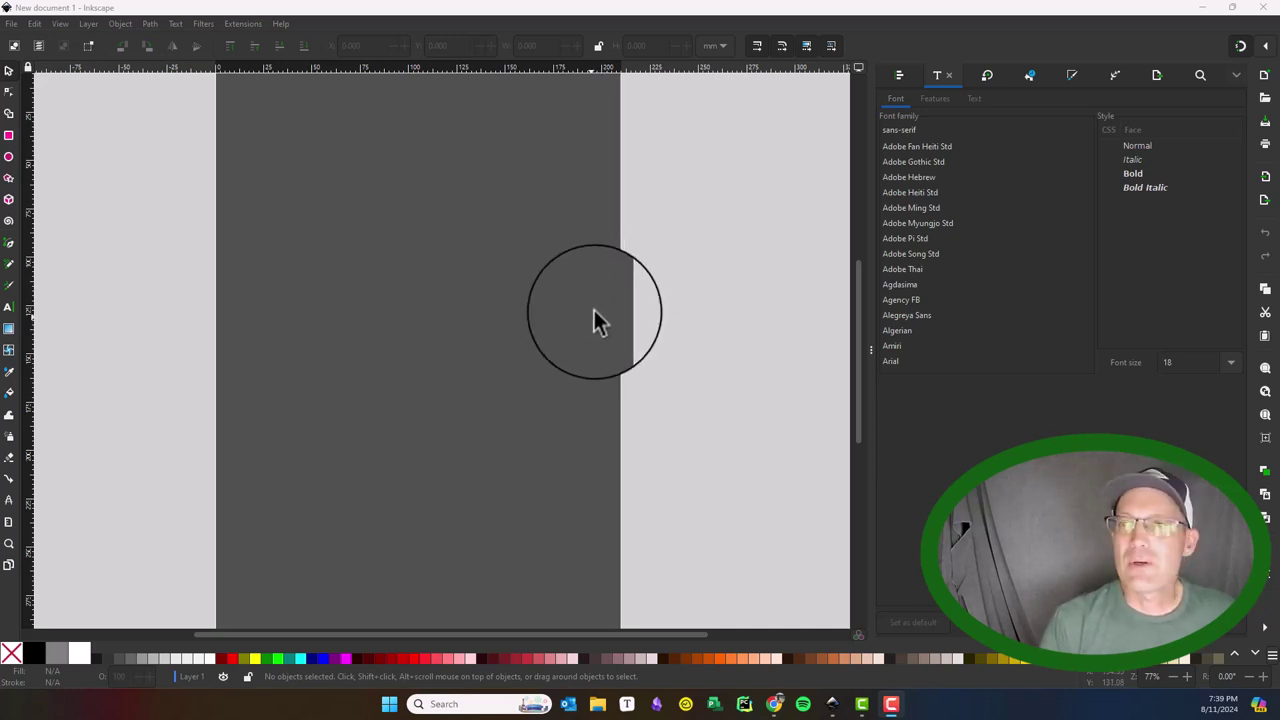
# Centre the blank page in the canvas view and bring the browser showing the Inkscape manual on screen.
pyautogui.scroll(-2, 487, 262)
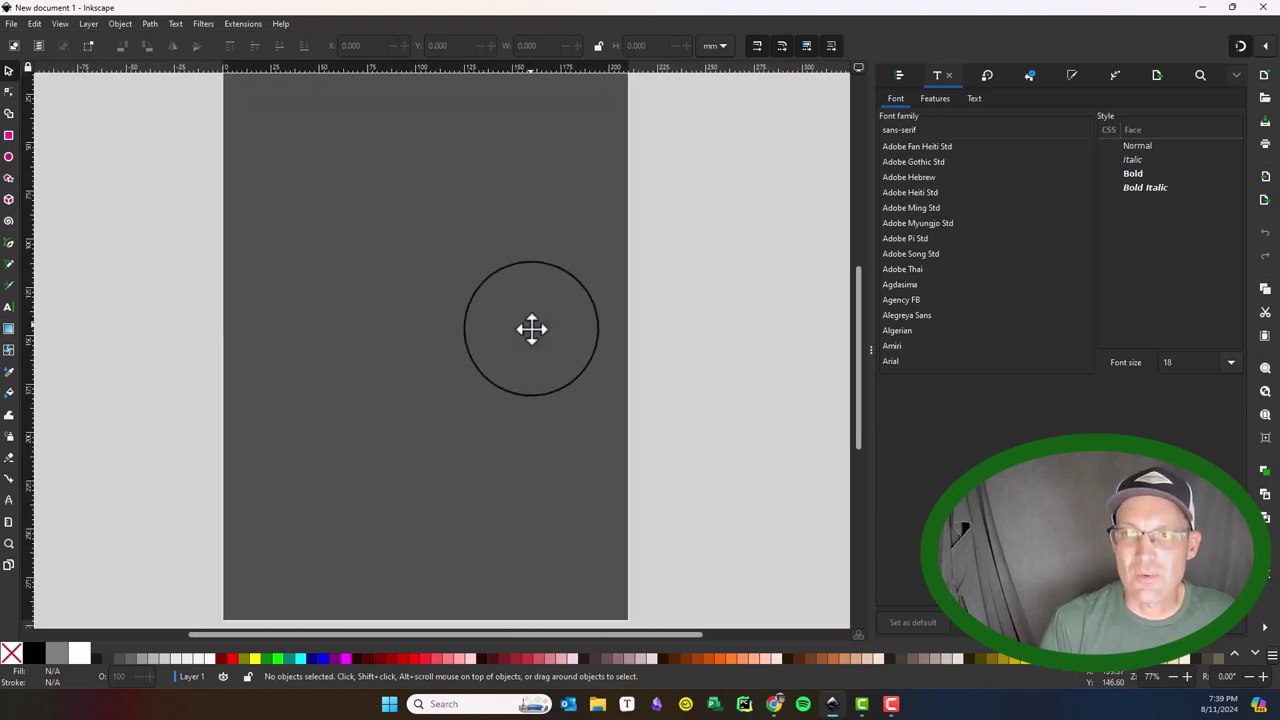
pyautogui.scroll(1, 560, 345)
pyautogui.moveTo(574, 359); pyautogui.dragTo(599, 395)
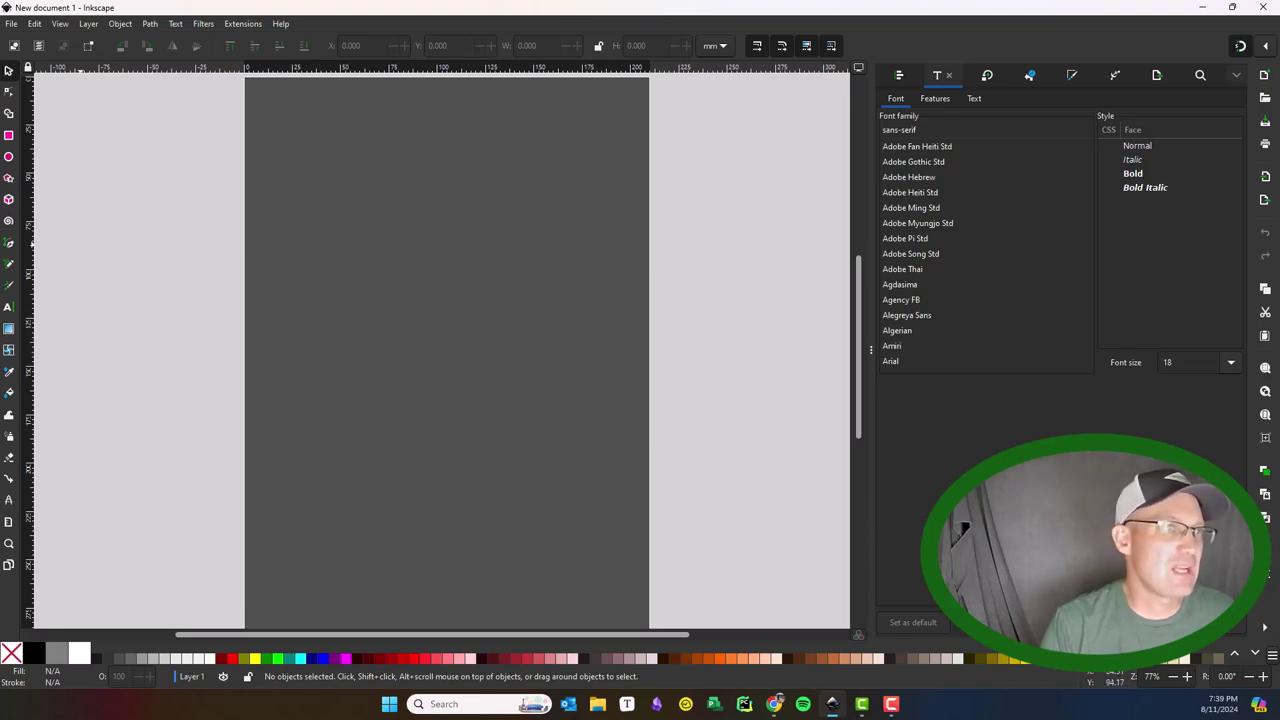
pyautogui.moveTo(0, 110); pyautogui.dragTo(483, 82)
# Maximize the manual to view the Interface Areas diagram, then switch back to Inkscape.
pyautogui.click(752, 80)
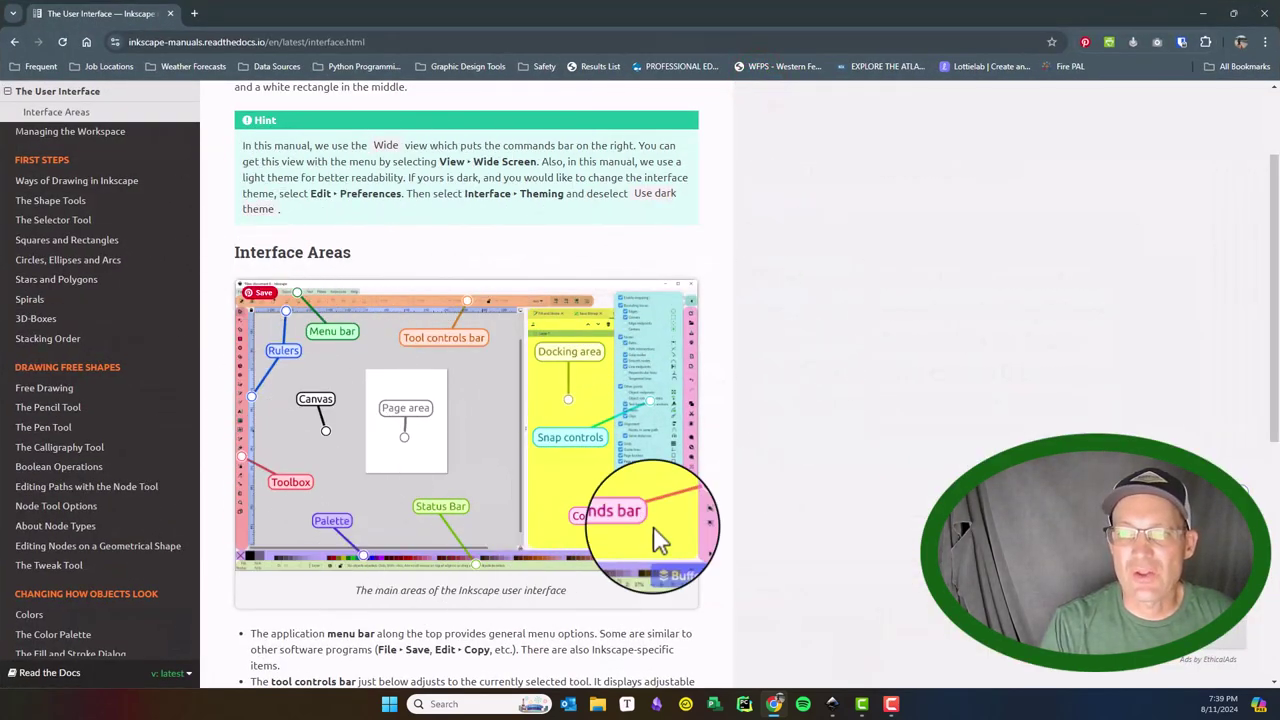
pyautogui.click(343, 11)
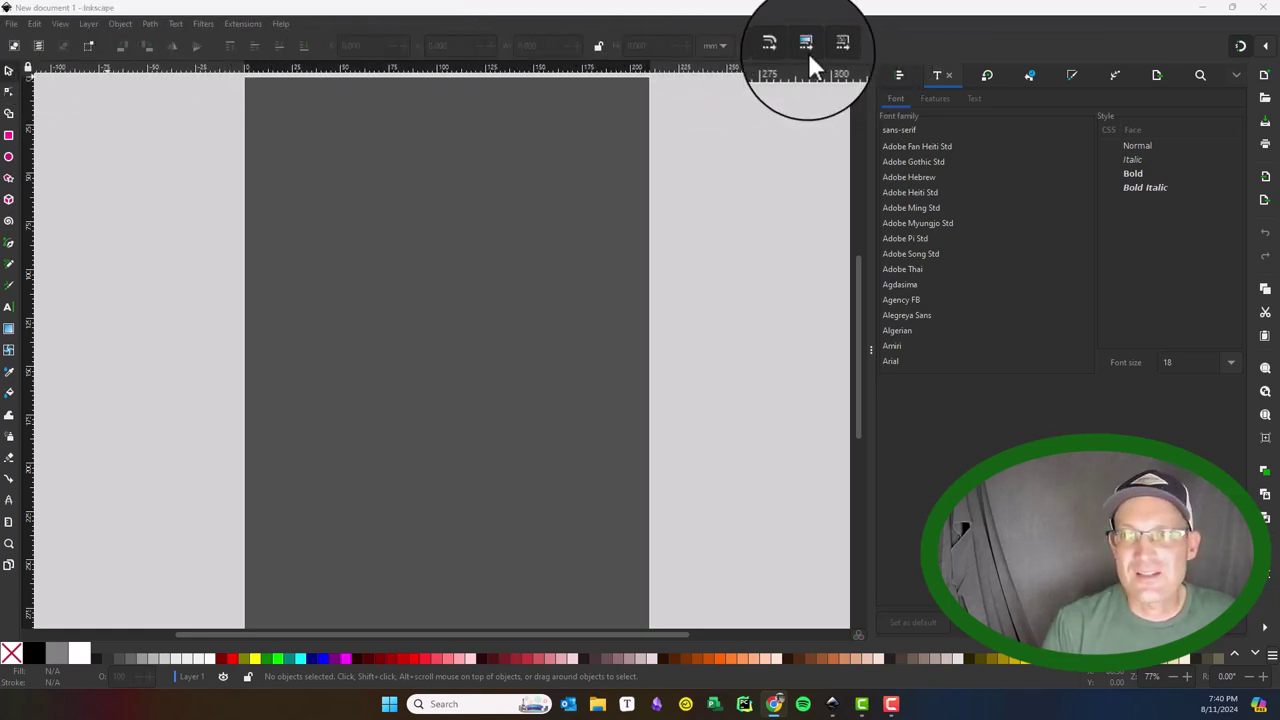
# Cycle through the Rectangle, Ellipse, Star, Spiral, Pen and Selector tools.
pyautogui.click(9, 136)
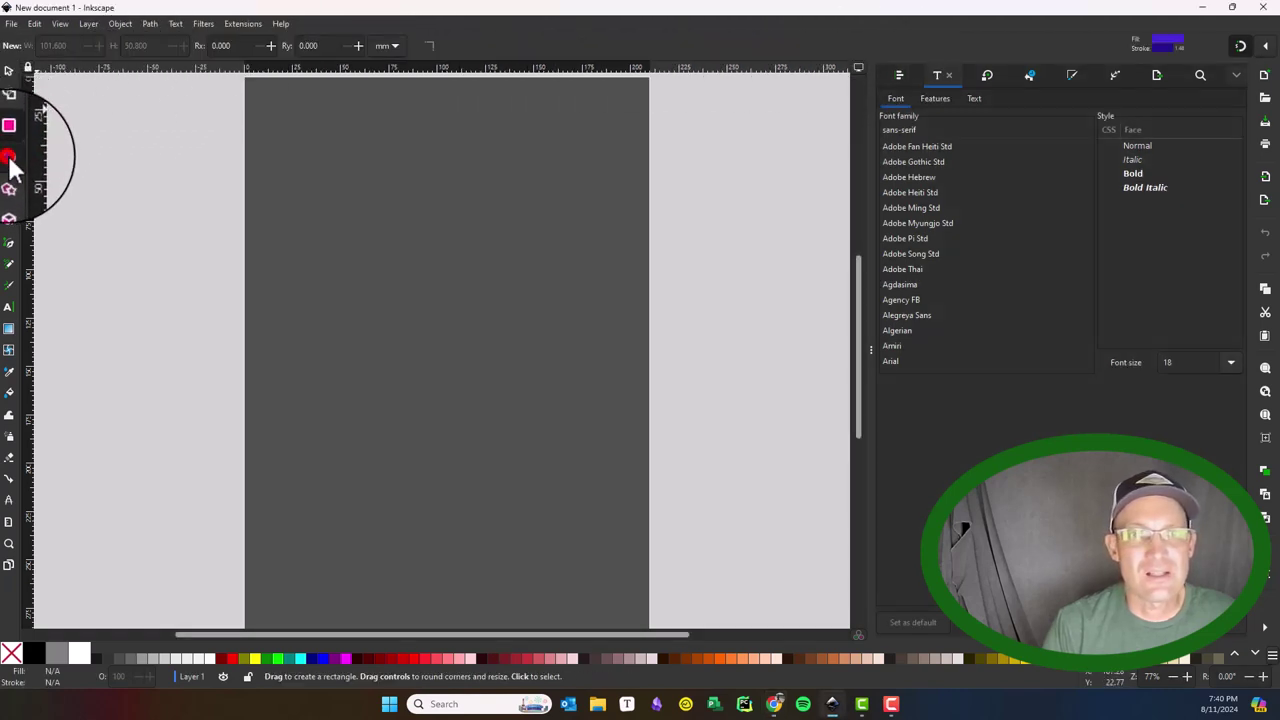
pyautogui.click(9, 160)
pyautogui.click(10, 183)
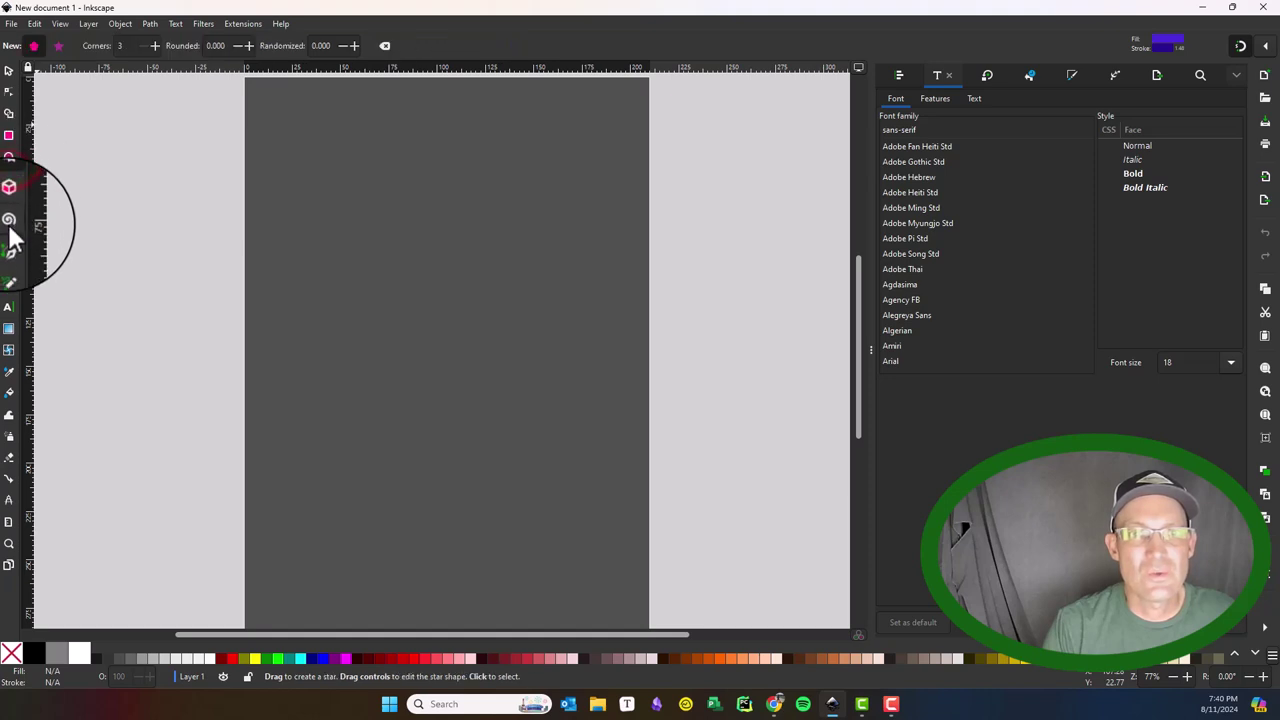
pyautogui.click(9, 221)
pyautogui.click(9, 243)
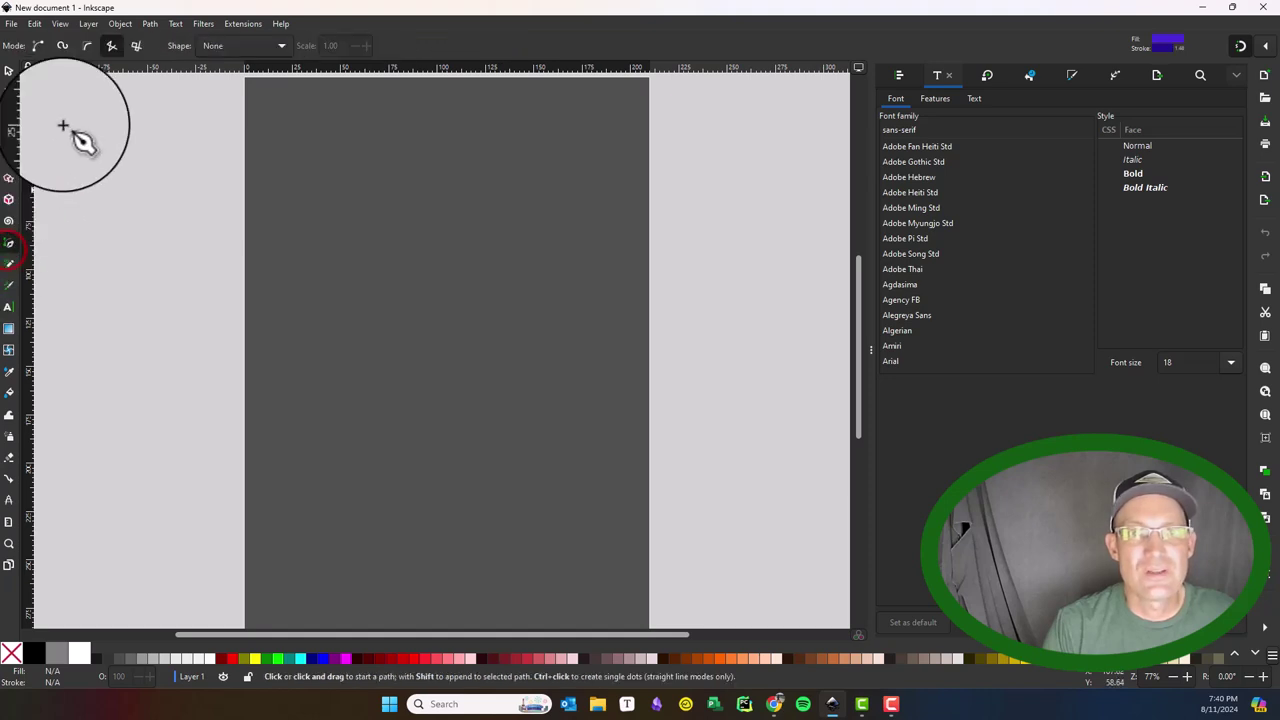
pyautogui.click(8, 72)
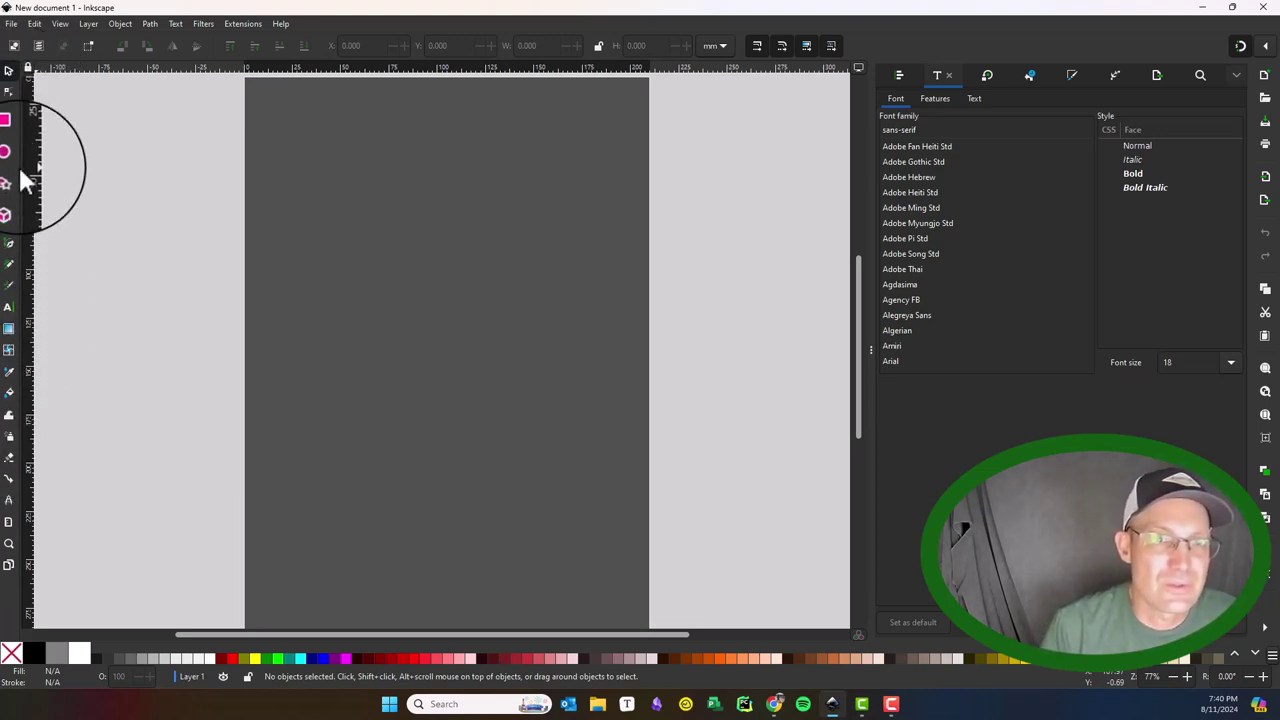
pyautogui.click(12, 139)
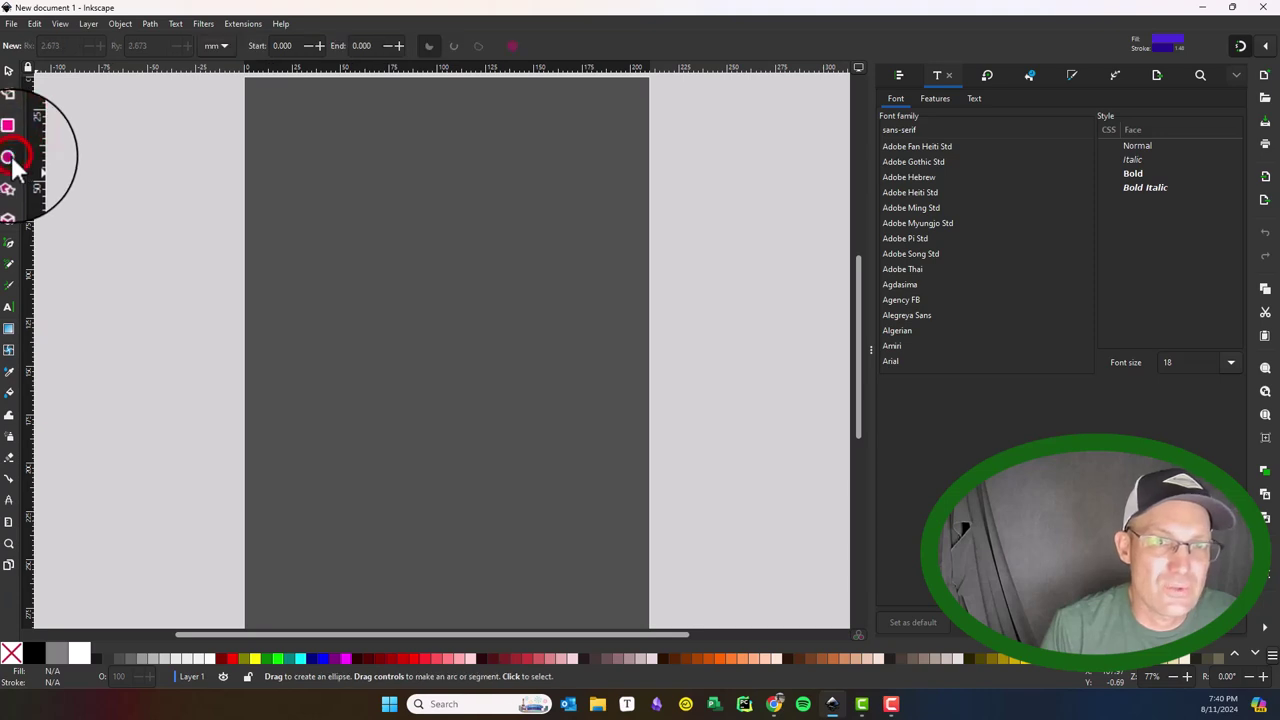
pyautogui.click(9, 247)
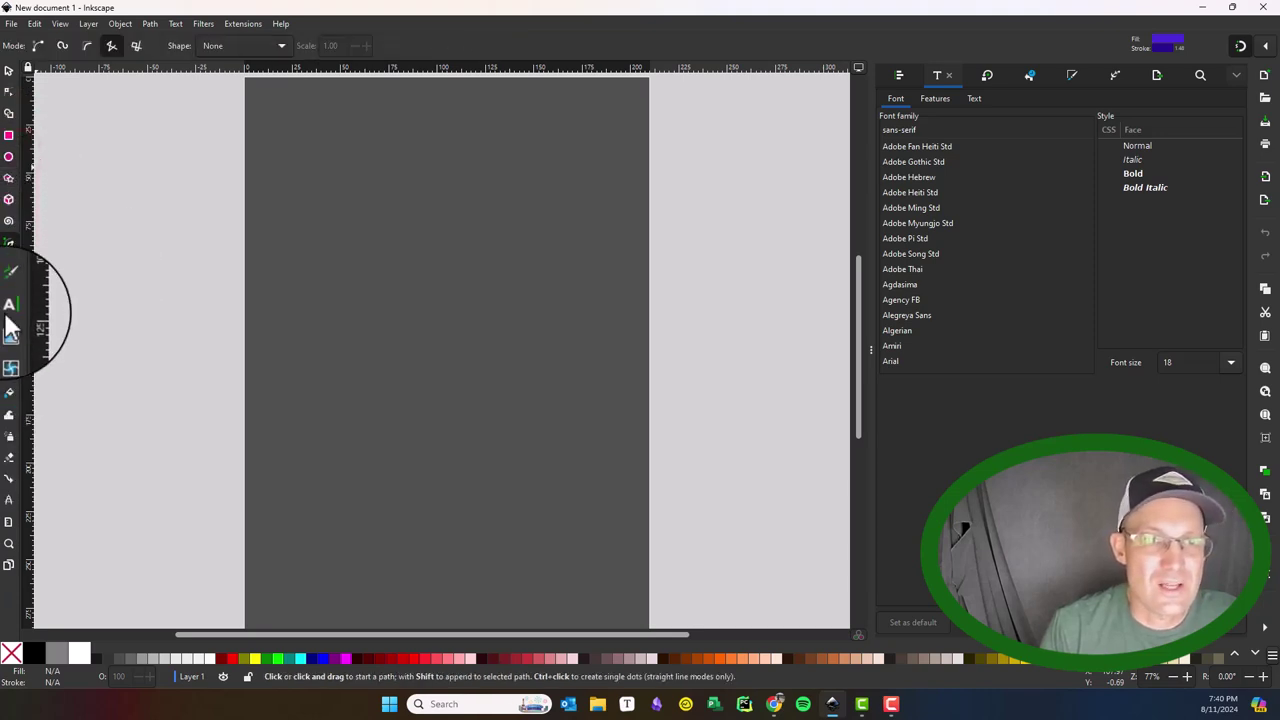
# Sketch a freehand wavy curve with the Pencil tool, then undo it.
pyautogui.press('p')
pyautogui.moveTo(389, 151)
pyautogui.mouseDown()
pyautogui.moveTo(386, 180)
pyautogui.moveTo(466, 400)
pyautogui.moveTo(441, 425)
pyautogui.mouseUp()
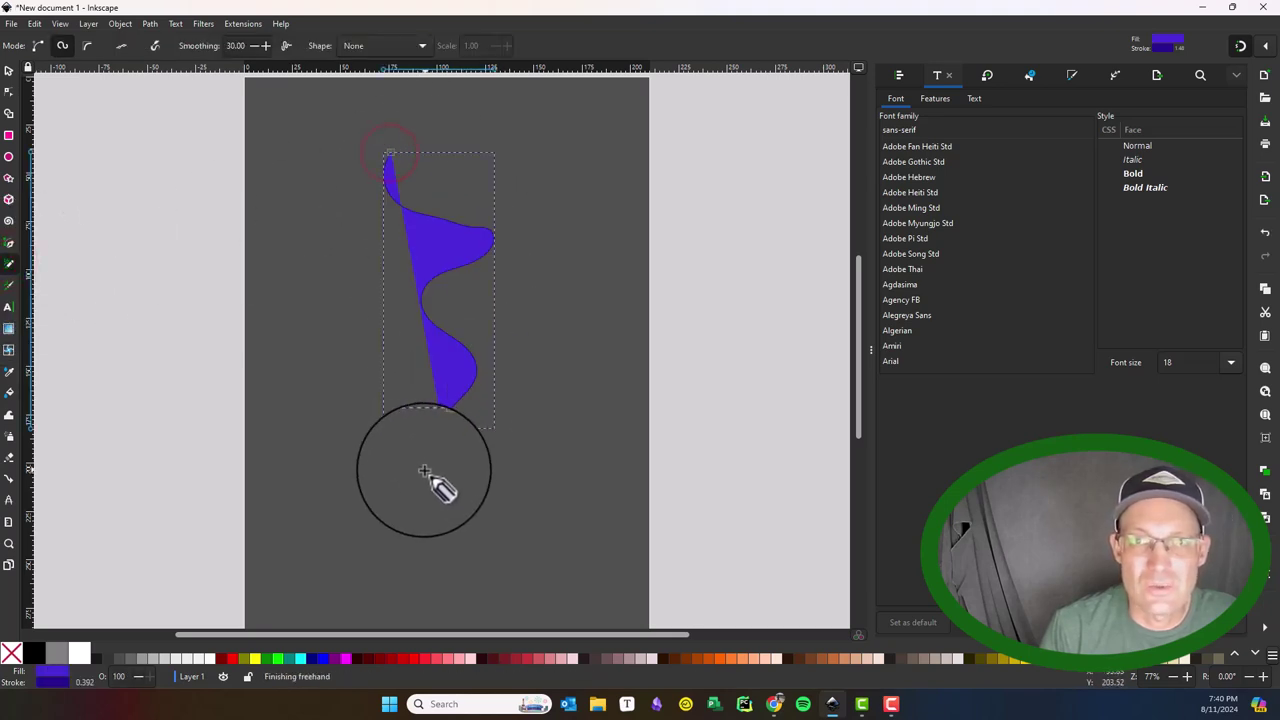
pyautogui.click(34, 23)
pyautogui.click(57, 38)
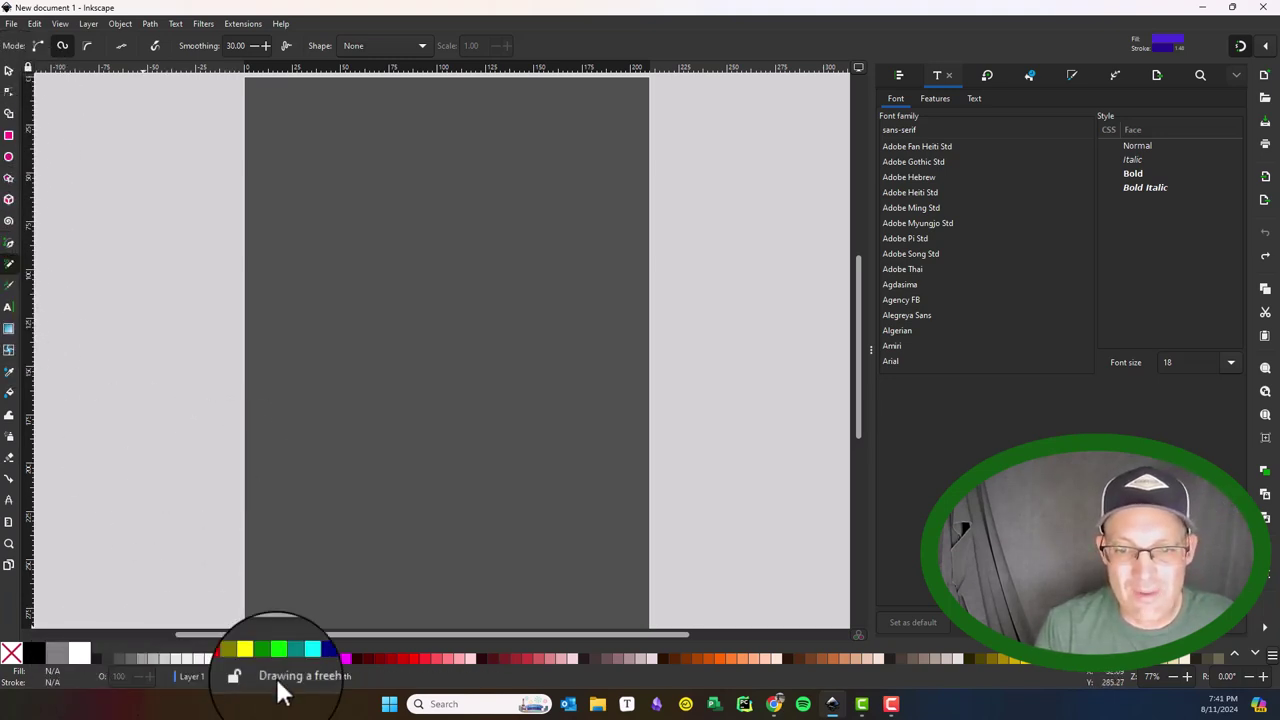
# Scroll the colour palette down three rows and back up to the first row.
pyautogui.click(1255, 655)
pyautogui.click(1255, 655)
pyautogui.click(1255, 655)
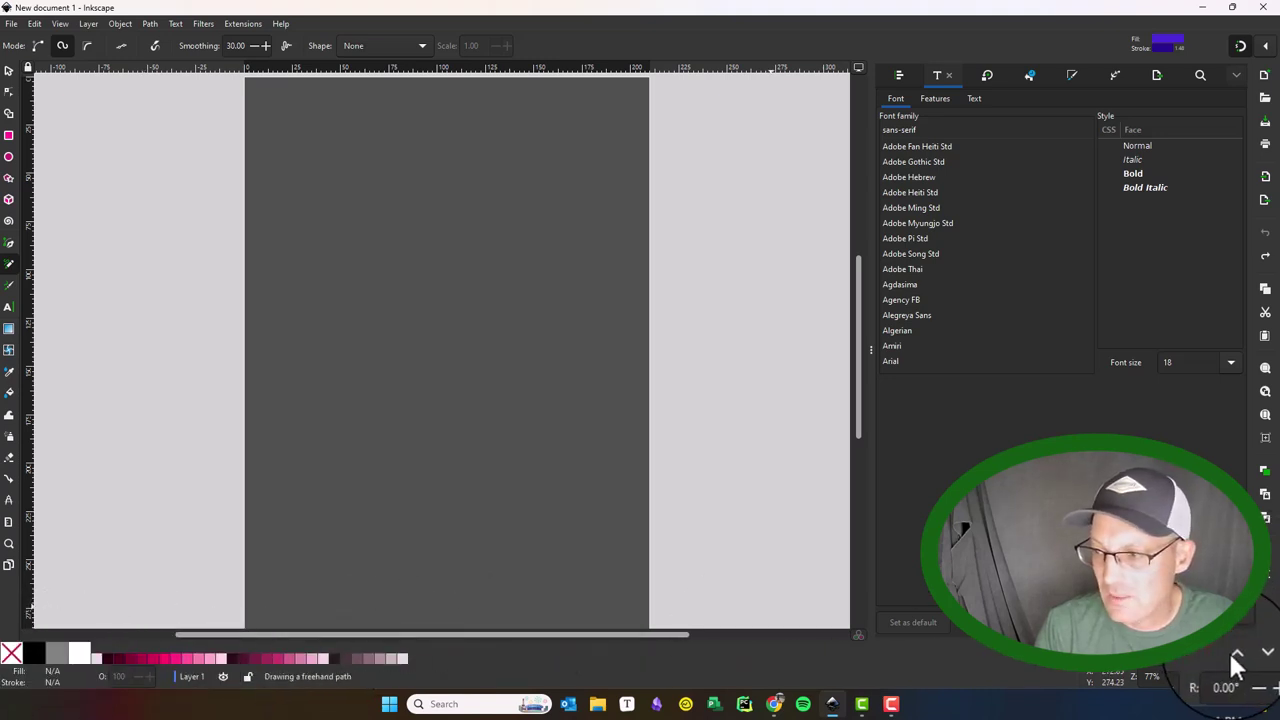
pyautogui.click(1235, 653)
pyautogui.click(1235, 653)
pyautogui.click(1235, 653)
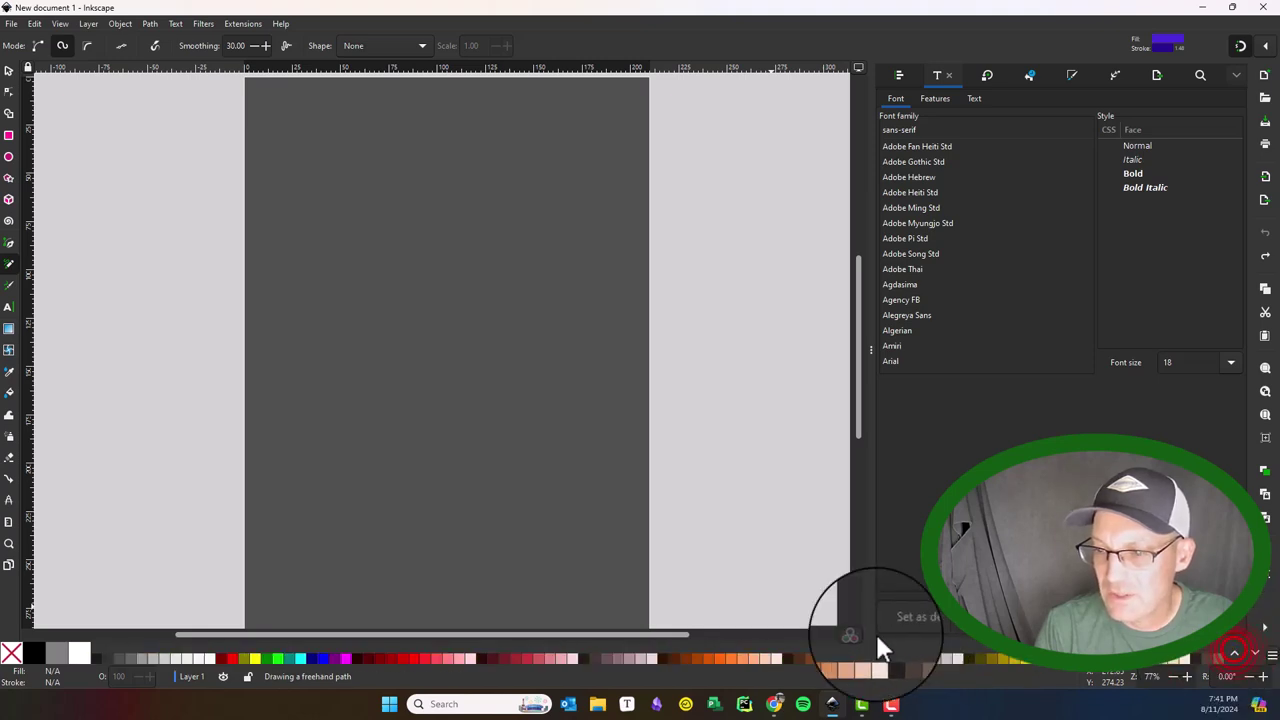
# View the list of available colour palettes and swatch options, then close it.
pyautogui.click(1270, 657)
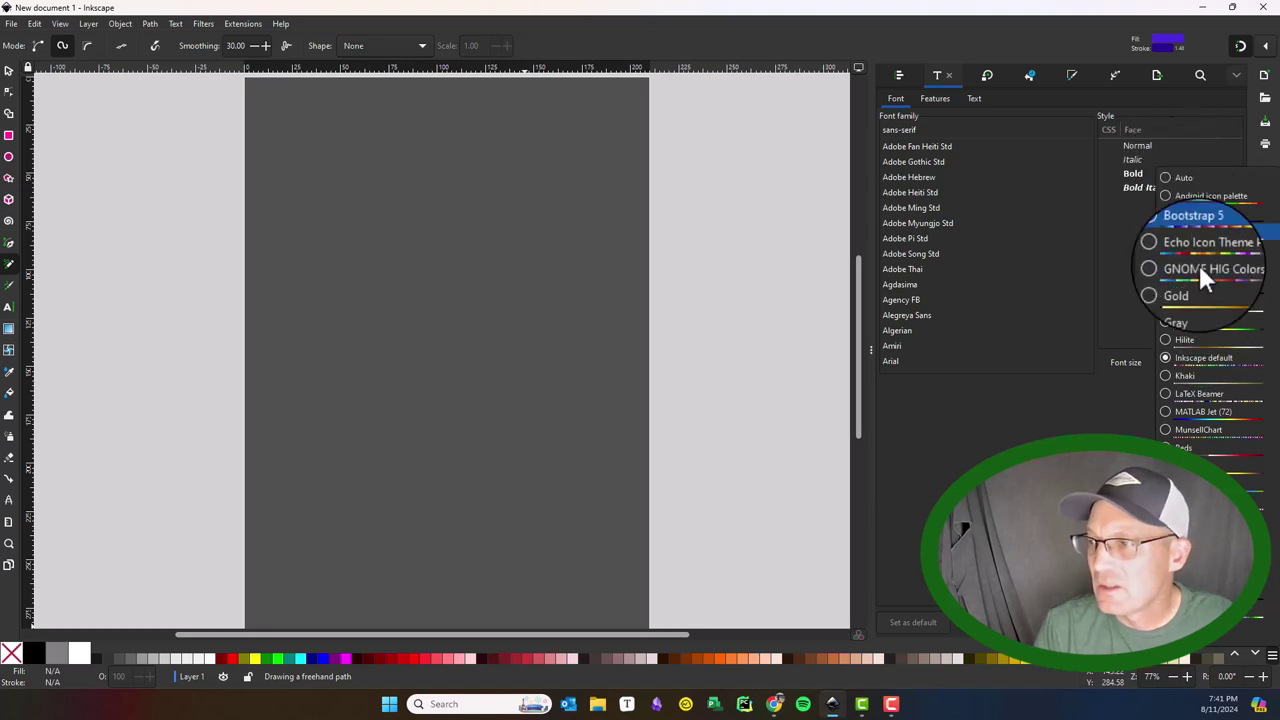
pyautogui.click(1203, 357)
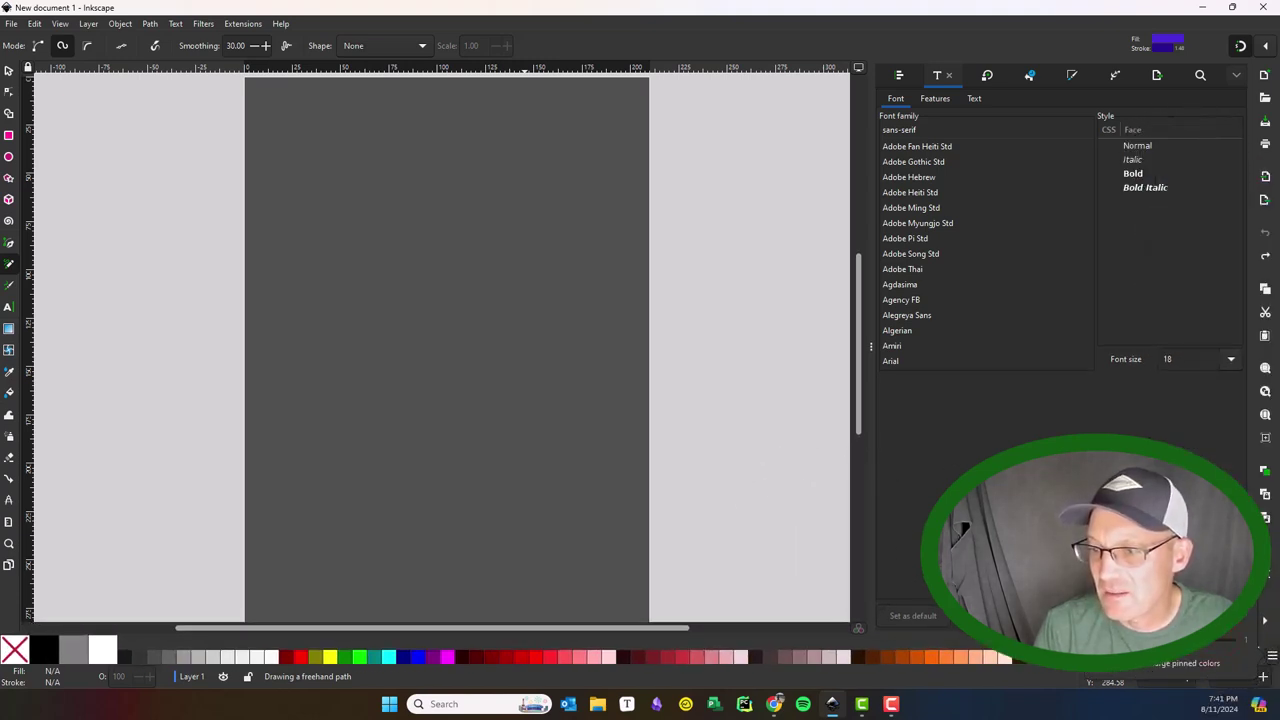
pyautogui.click(772, 485)
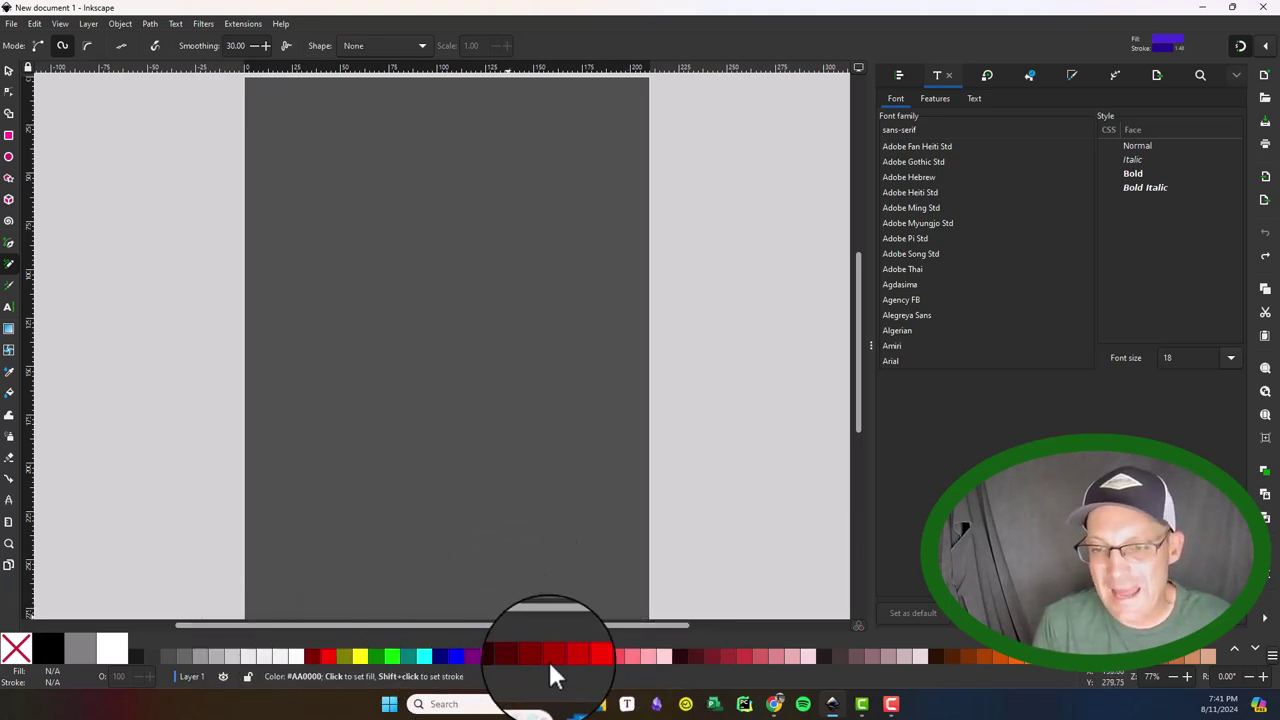
pyautogui.click(8, 134)
pyautogui.moveTo(469, 203); pyautogui.dragTo(563, 316)
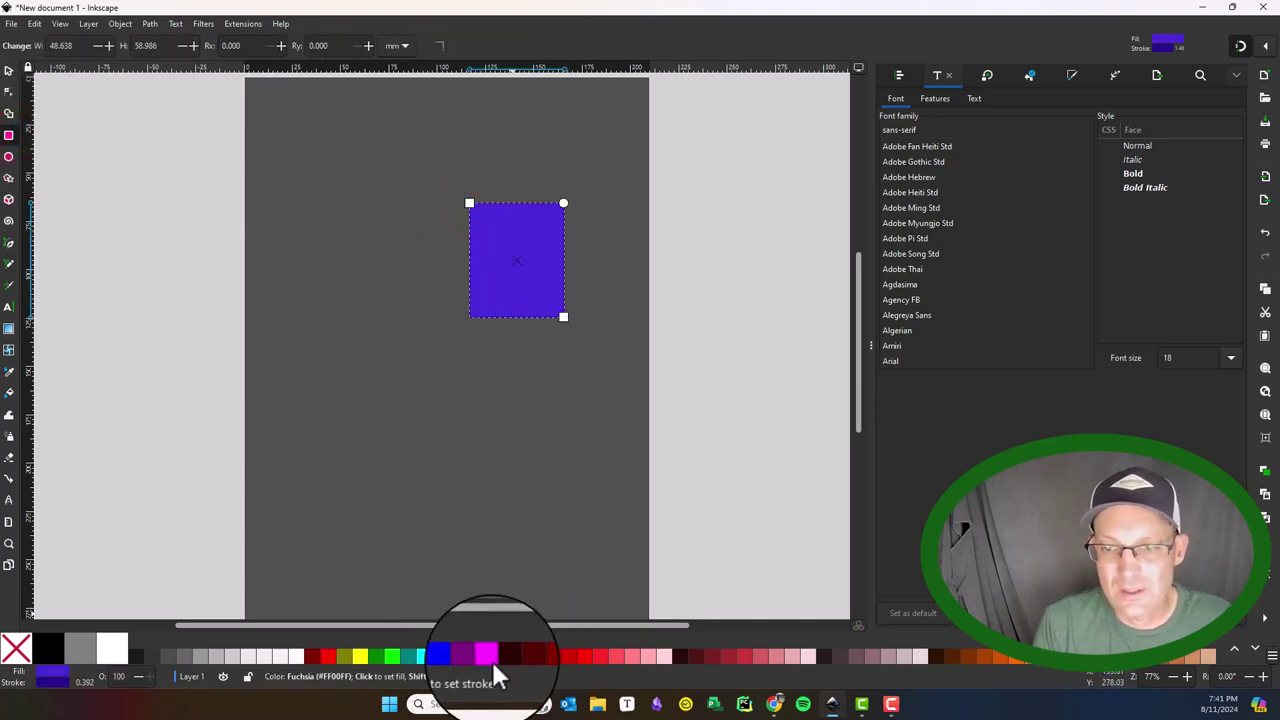
pyautogui.click(489, 655)
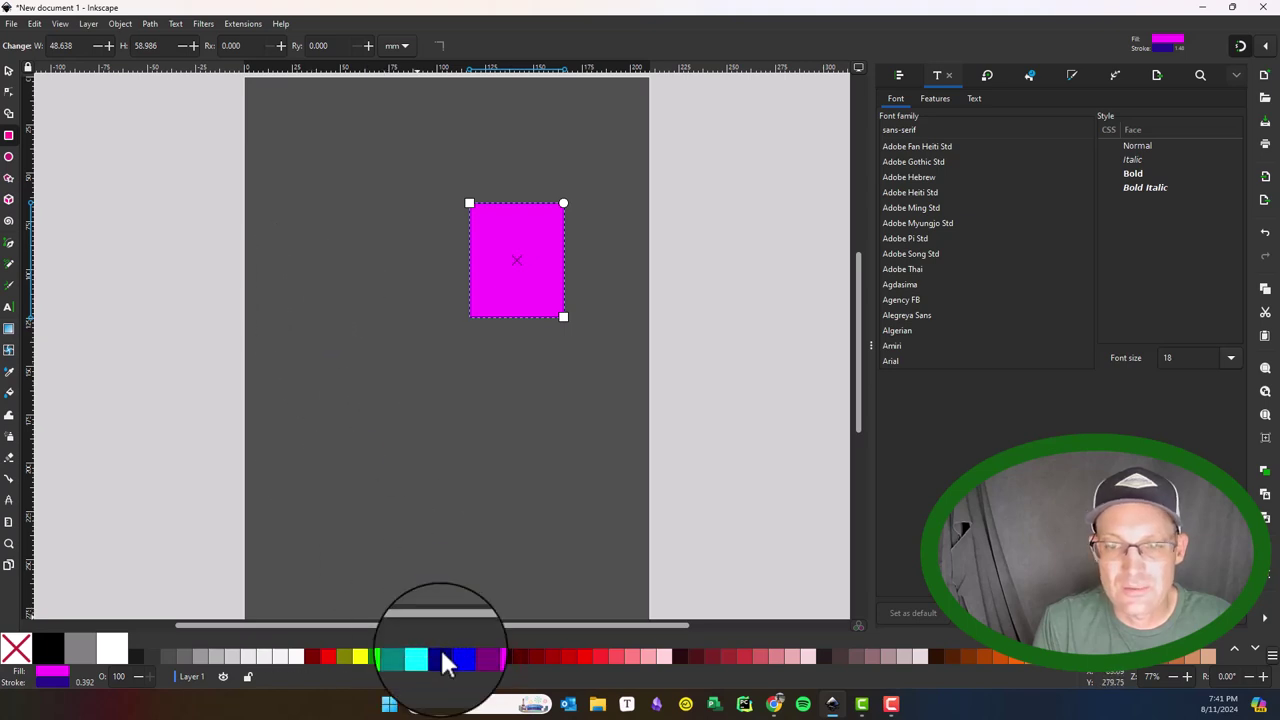
pyautogui.click(551, 655)
pyautogui.moveTo(362, 363); pyautogui.dragTo(531, 502)
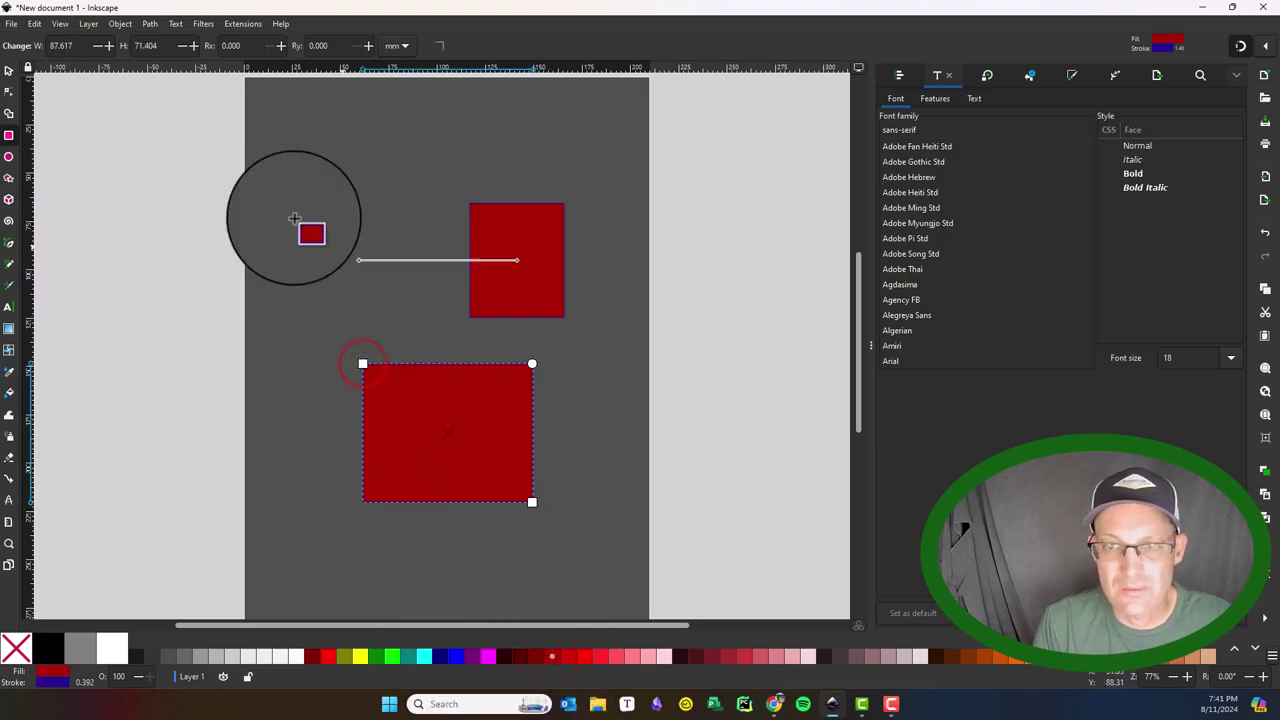
pyautogui.click(392, 656)
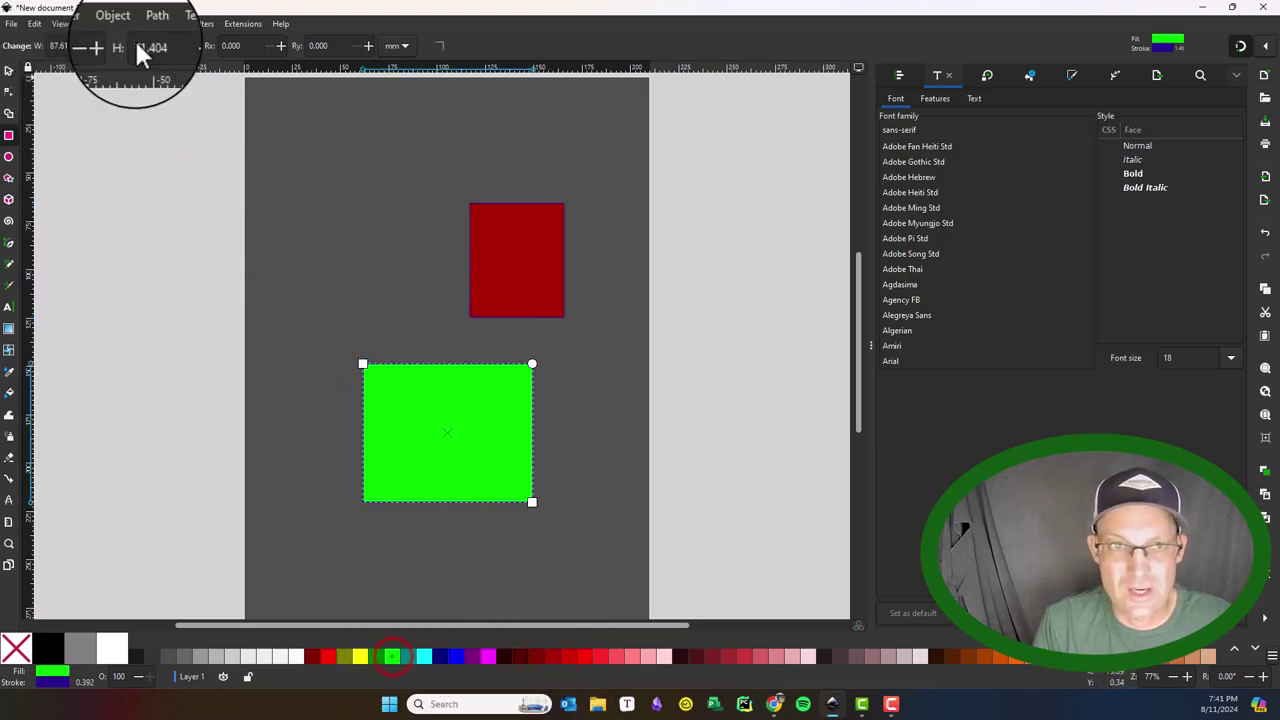
pyautogui.click(9, 71)
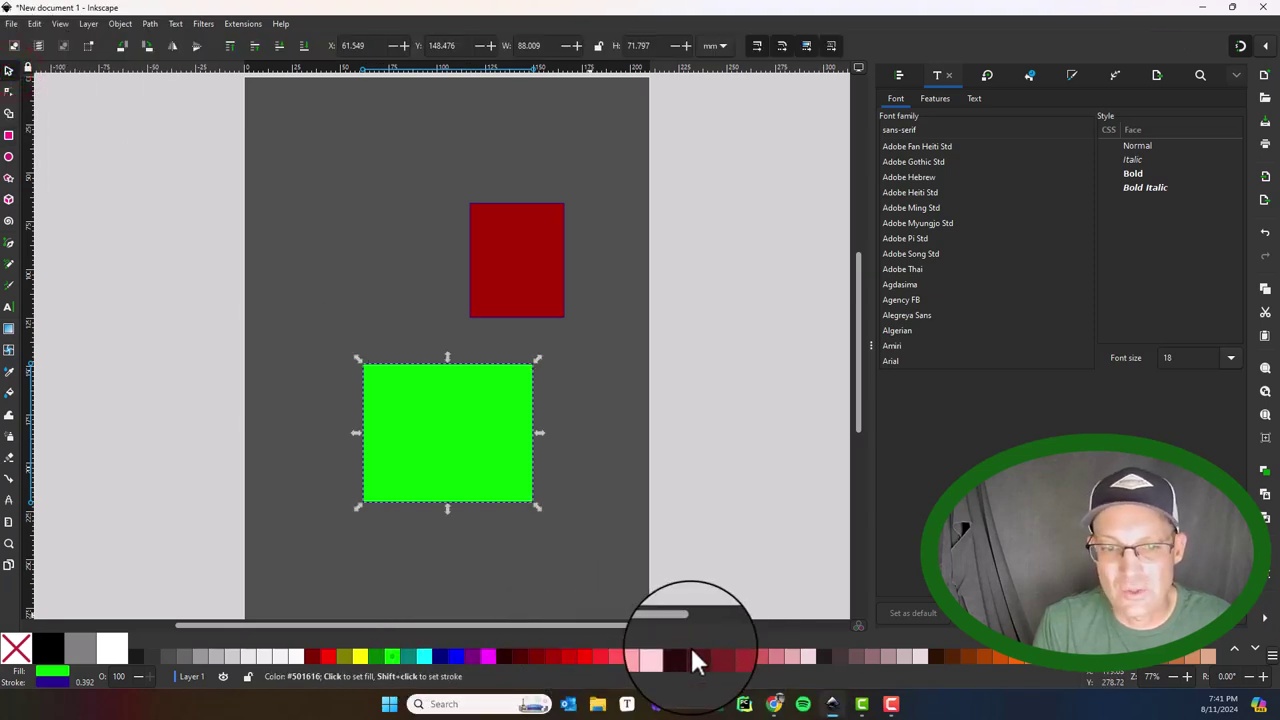
pyautogui.moveTo(786, 591); pyautogui.dragTo(268, 165)
pyautogui.press('Delete')
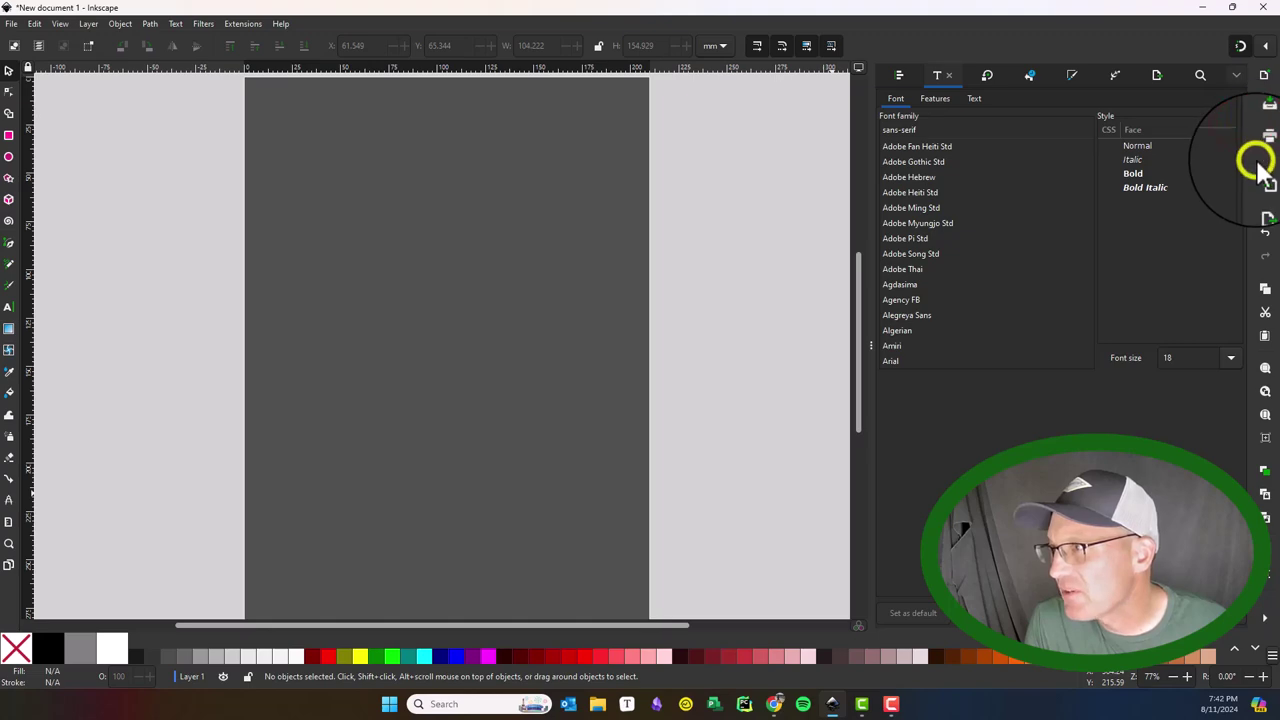
pyautogui.press('super+Down')
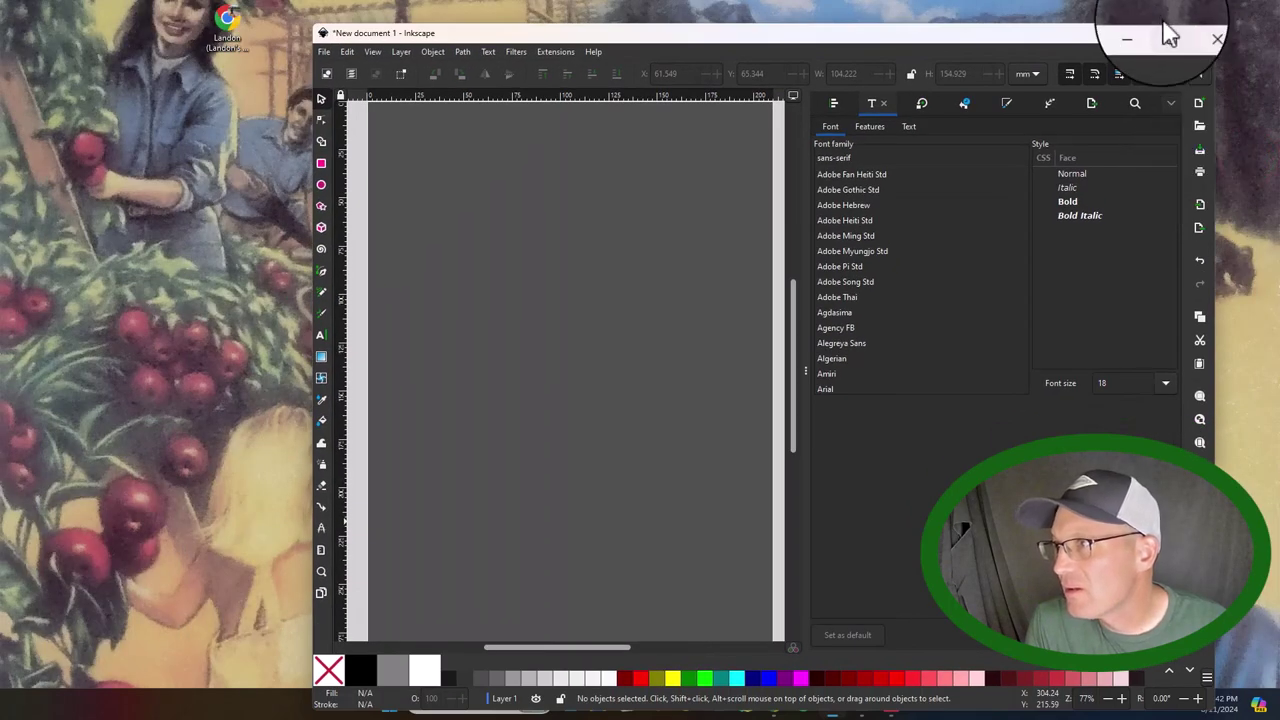
pyautogui.click(1171, 36)
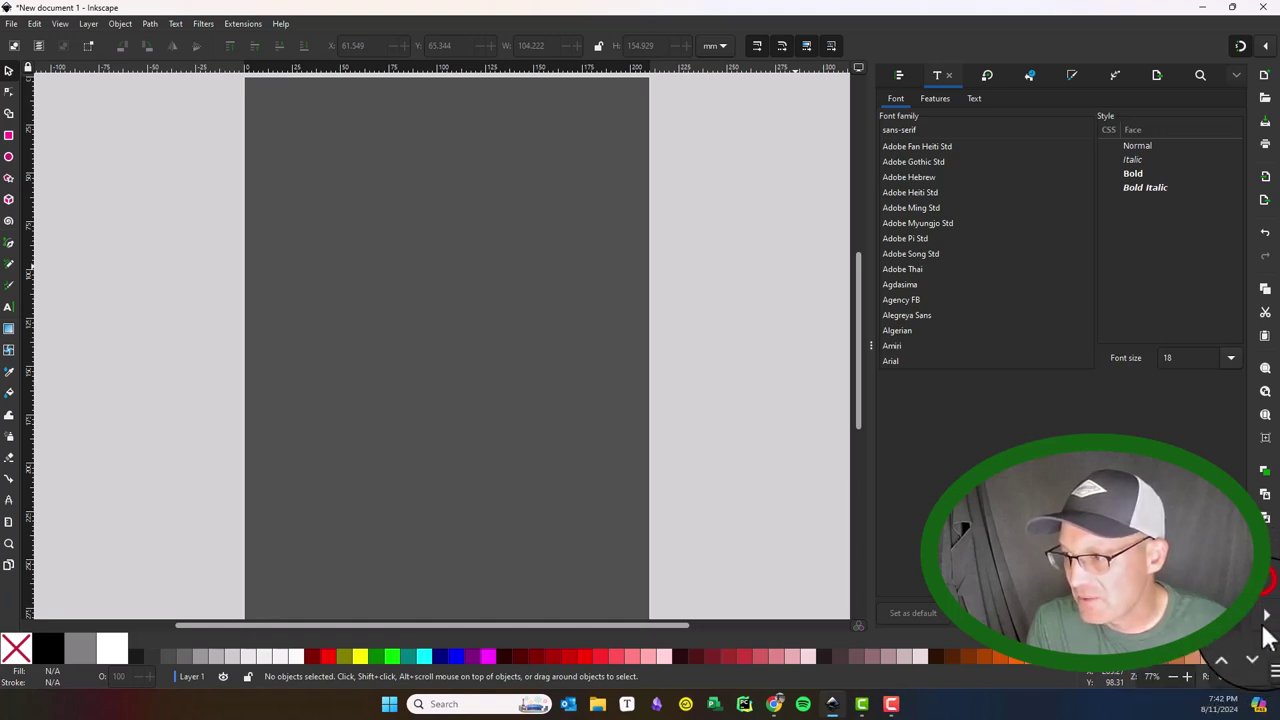
pyautogui.click(1266, 47)
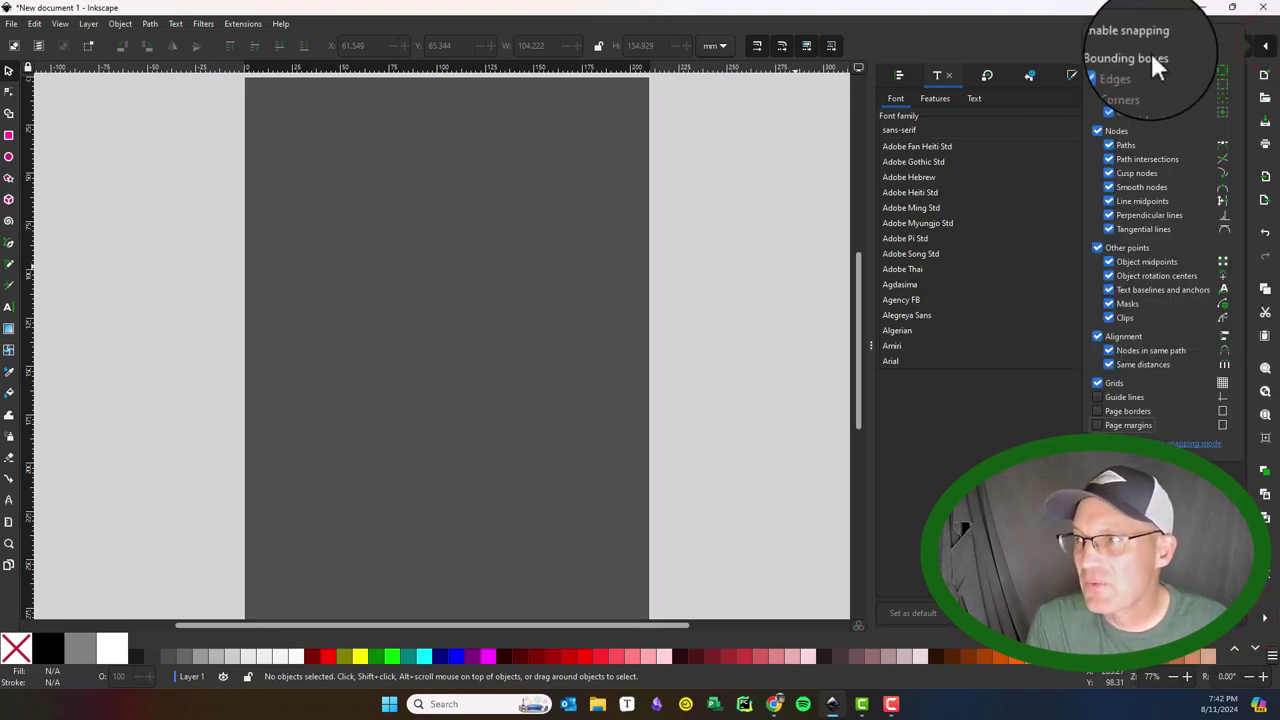
pyautogui.doubleClick(1010, 28)
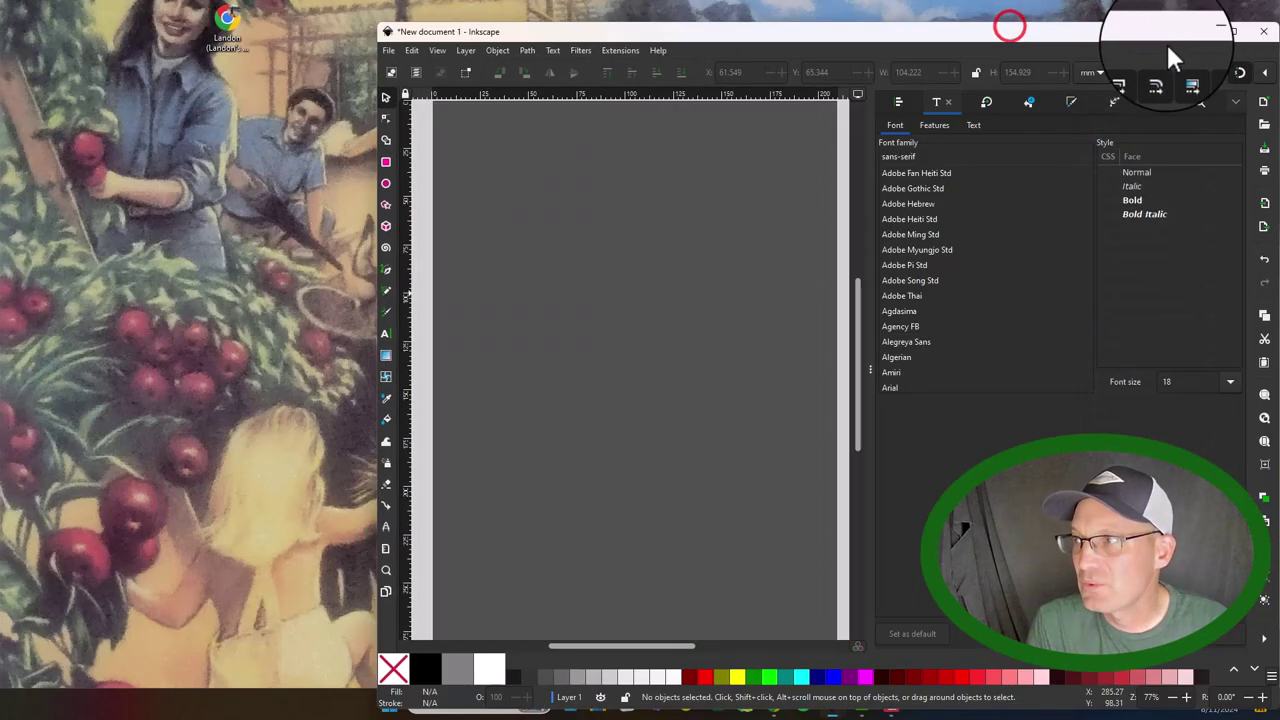
pyautogui.click(1236, 36)
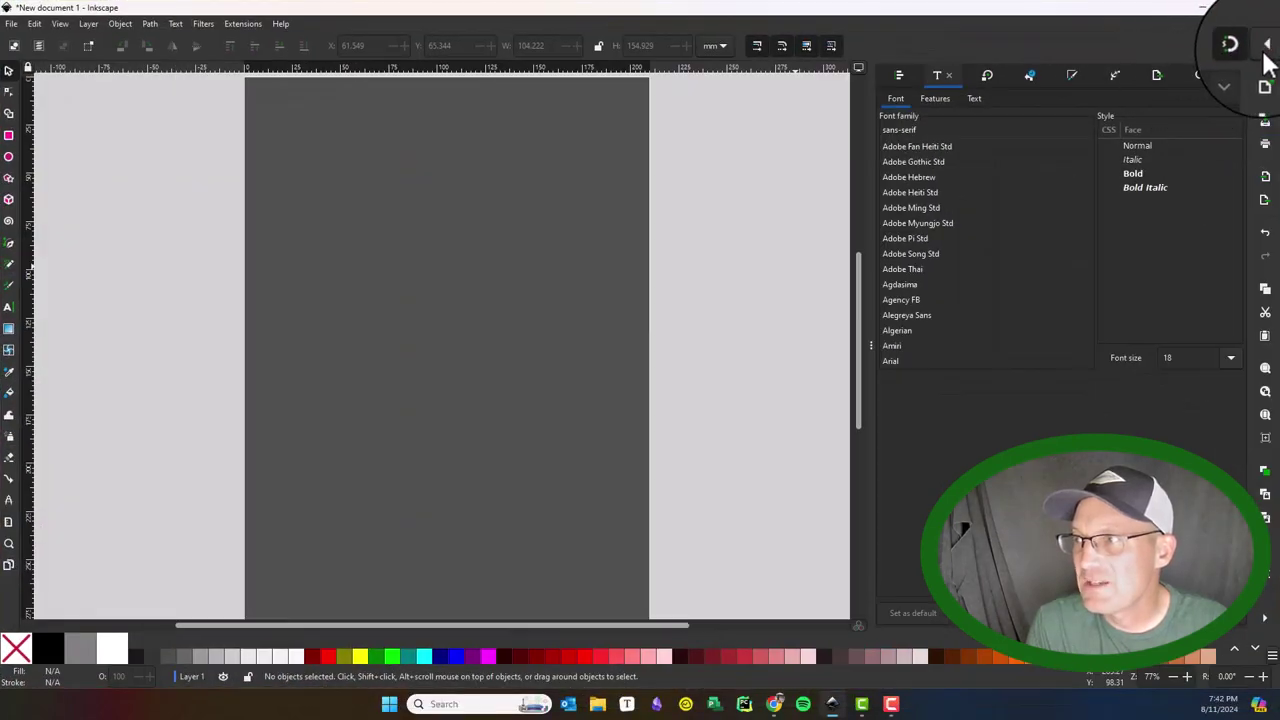
# Look over the snap options popover and turn snapping off.
pyautogui.click(1263, 47)
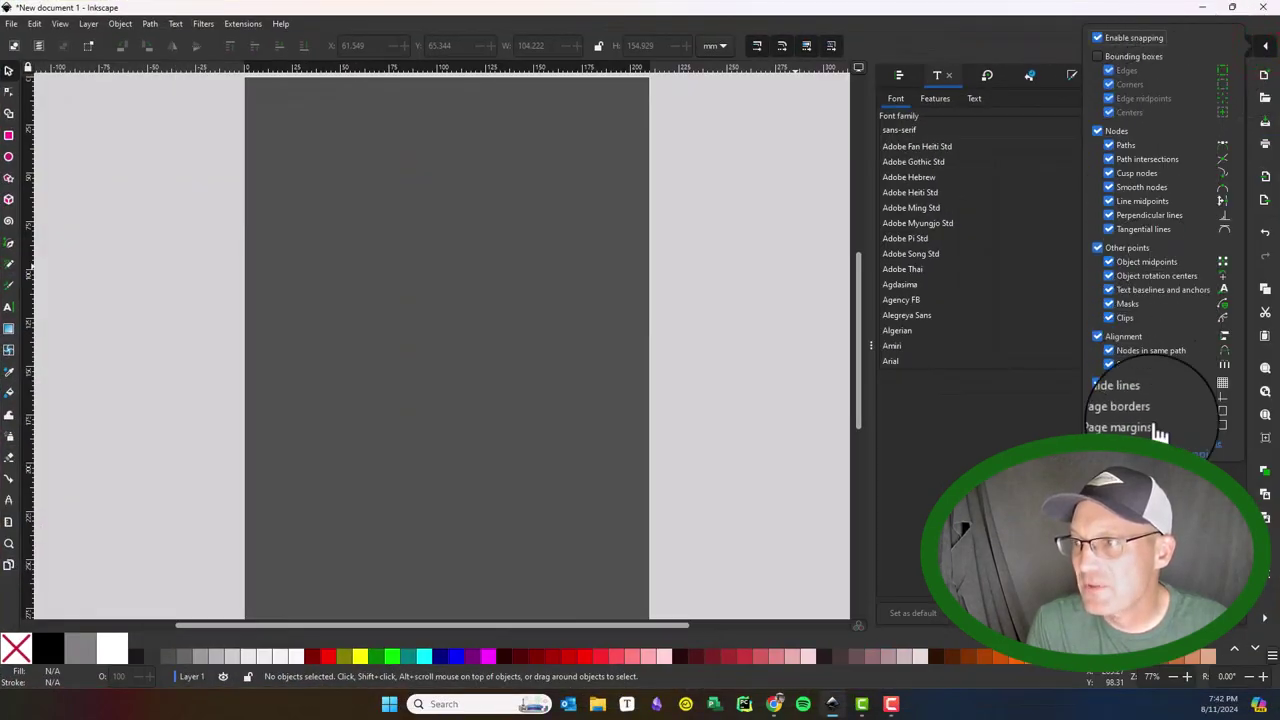
pyautogui.click(1232, 7)
pyautogui.click(1236, 36)
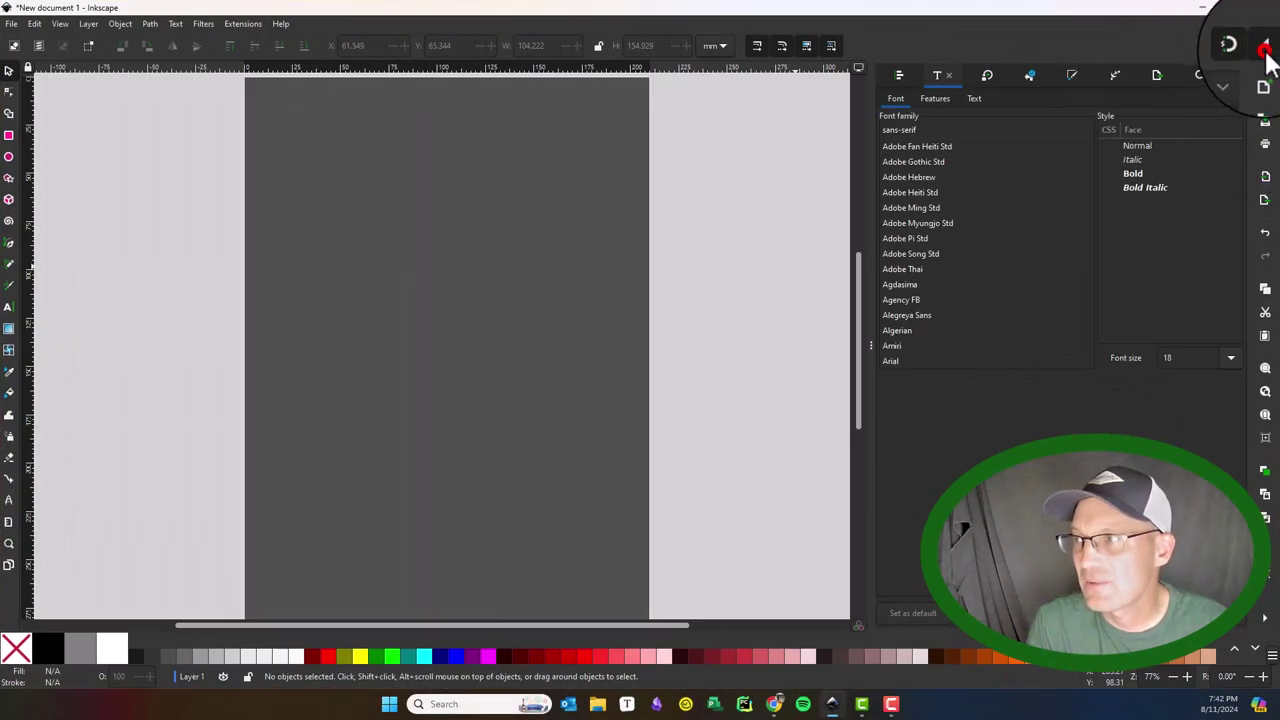
pyautogui.click(1264, 49)
pyautogui.click(1262, 53)
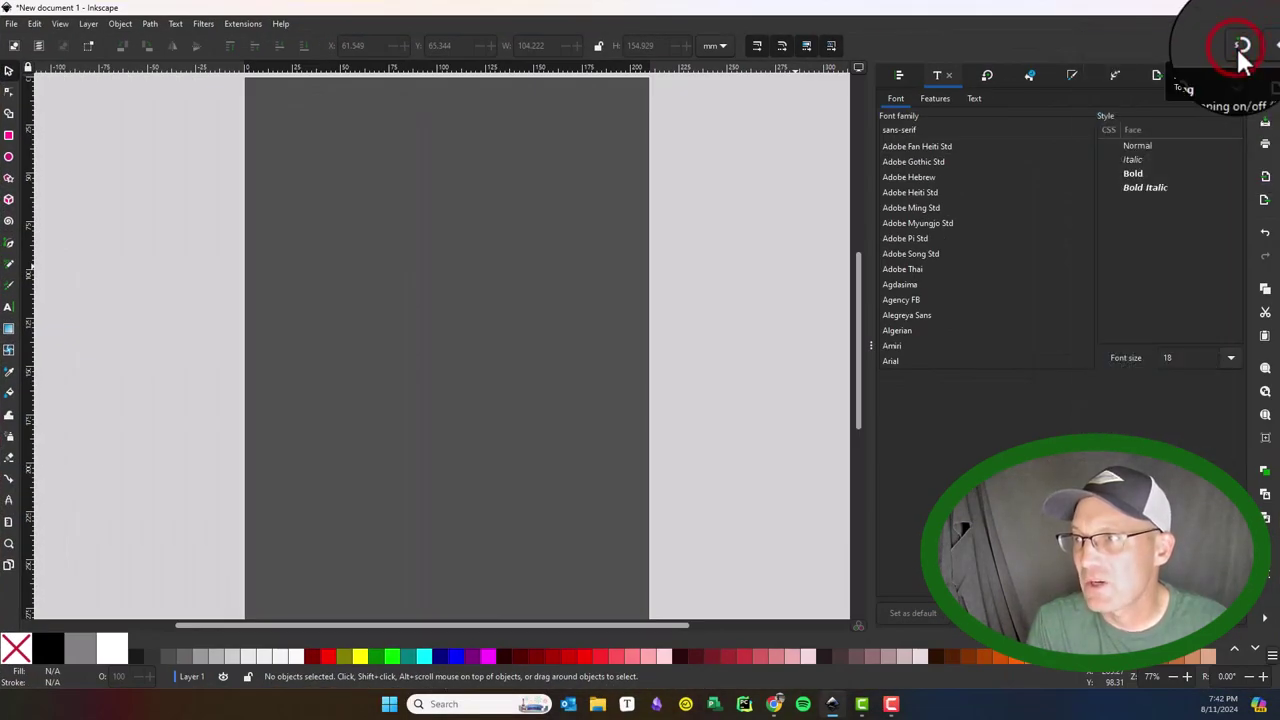
pyautogui.click(1240, 48)
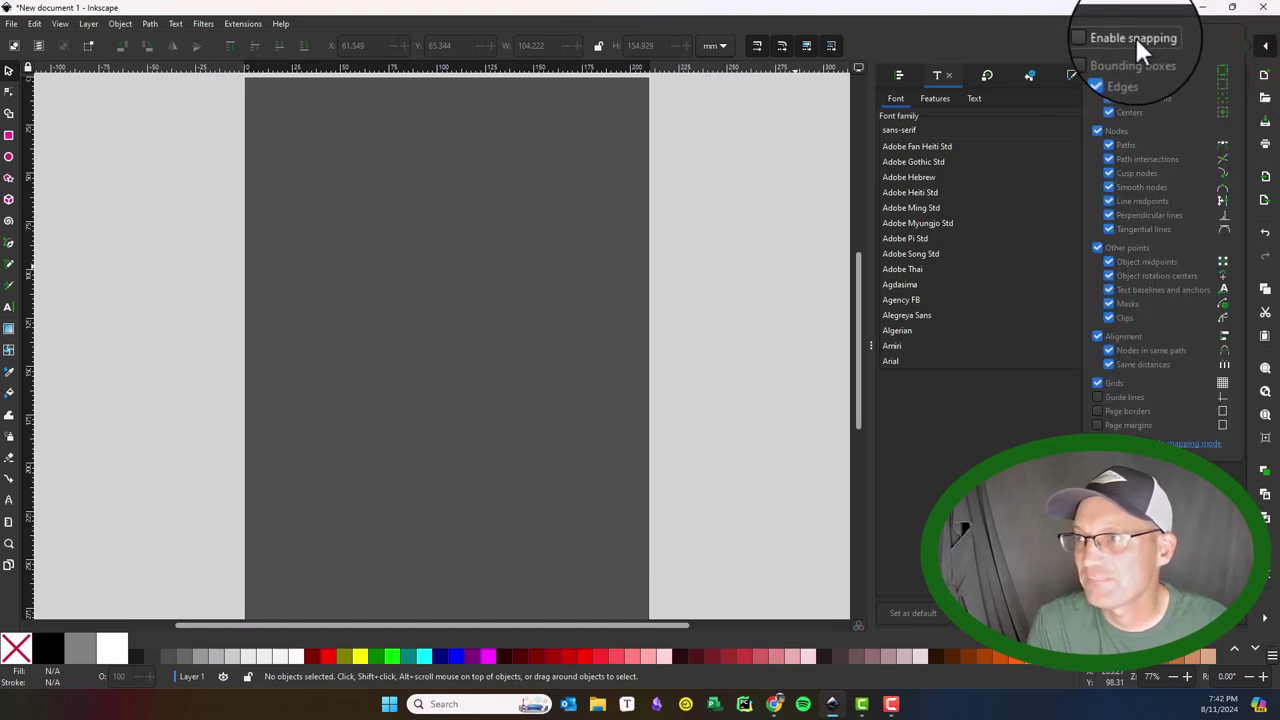
pyautogui.click(1028, 34)
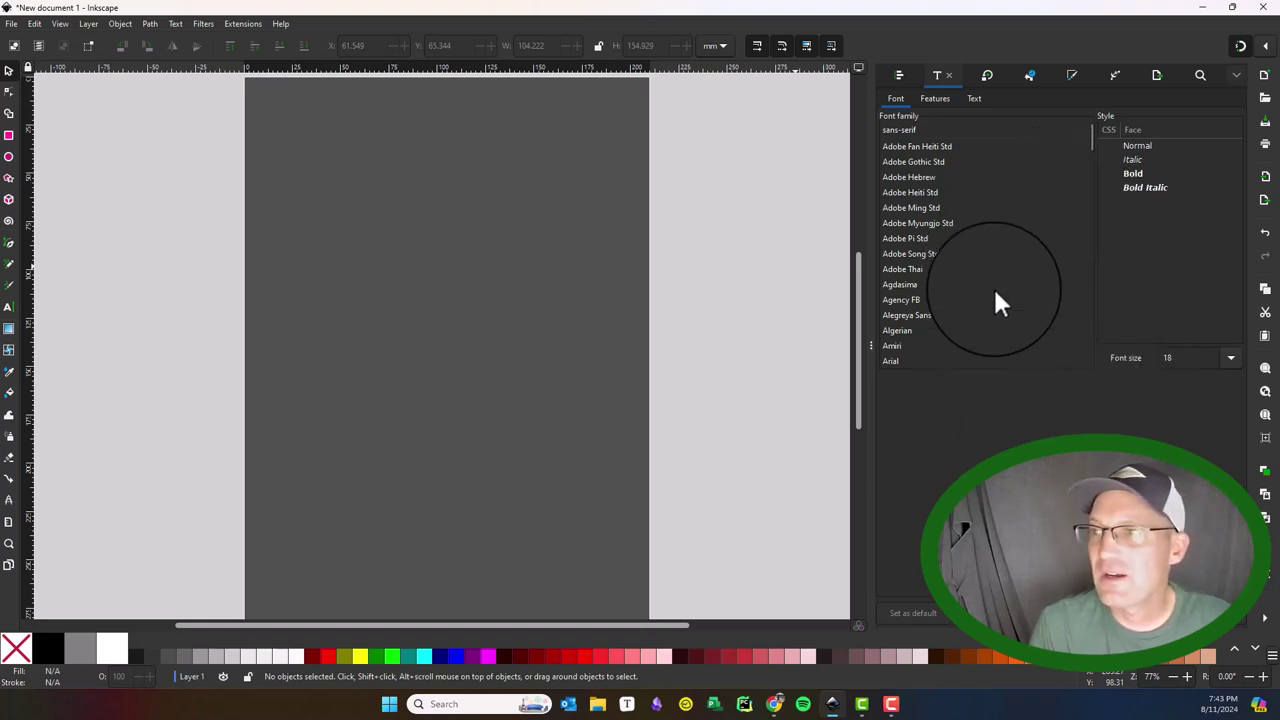
# Switch between the docked Align and Distribute, Text and Font, and Transform panels.
pyautogui.click(802, 140)
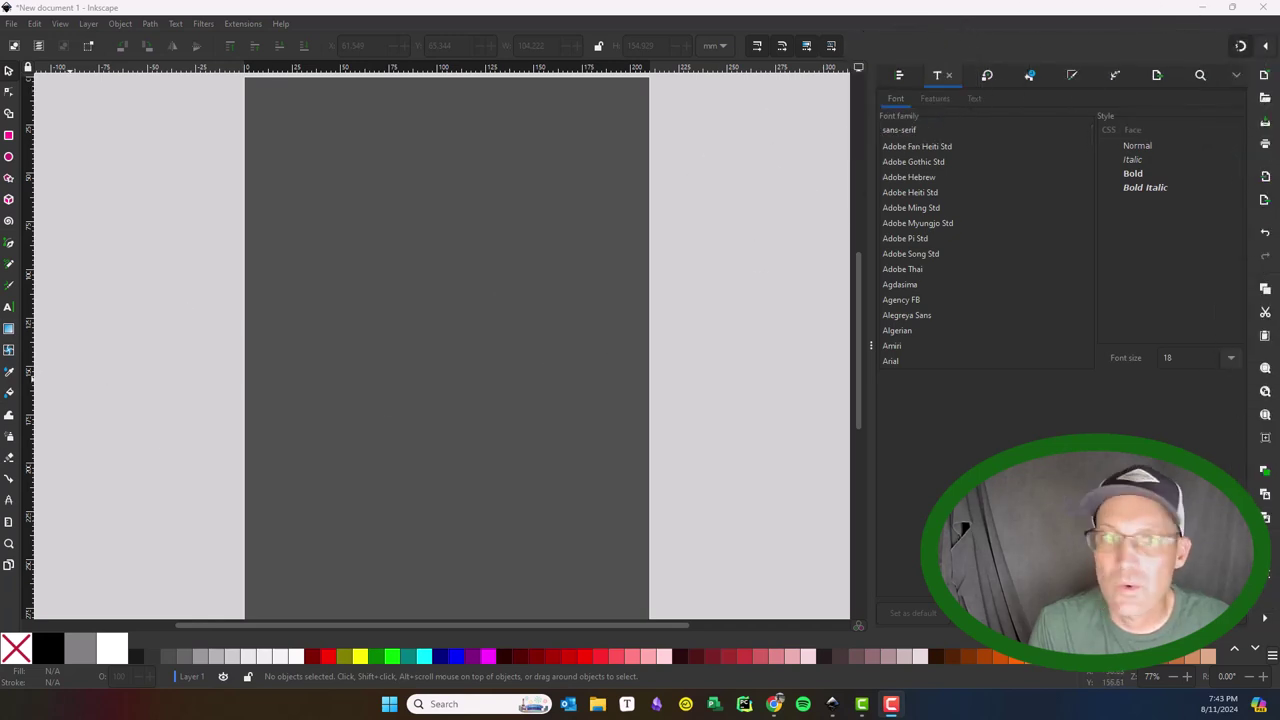
pyautogui.click(898, 76)
pyautogui.click(950, 74)
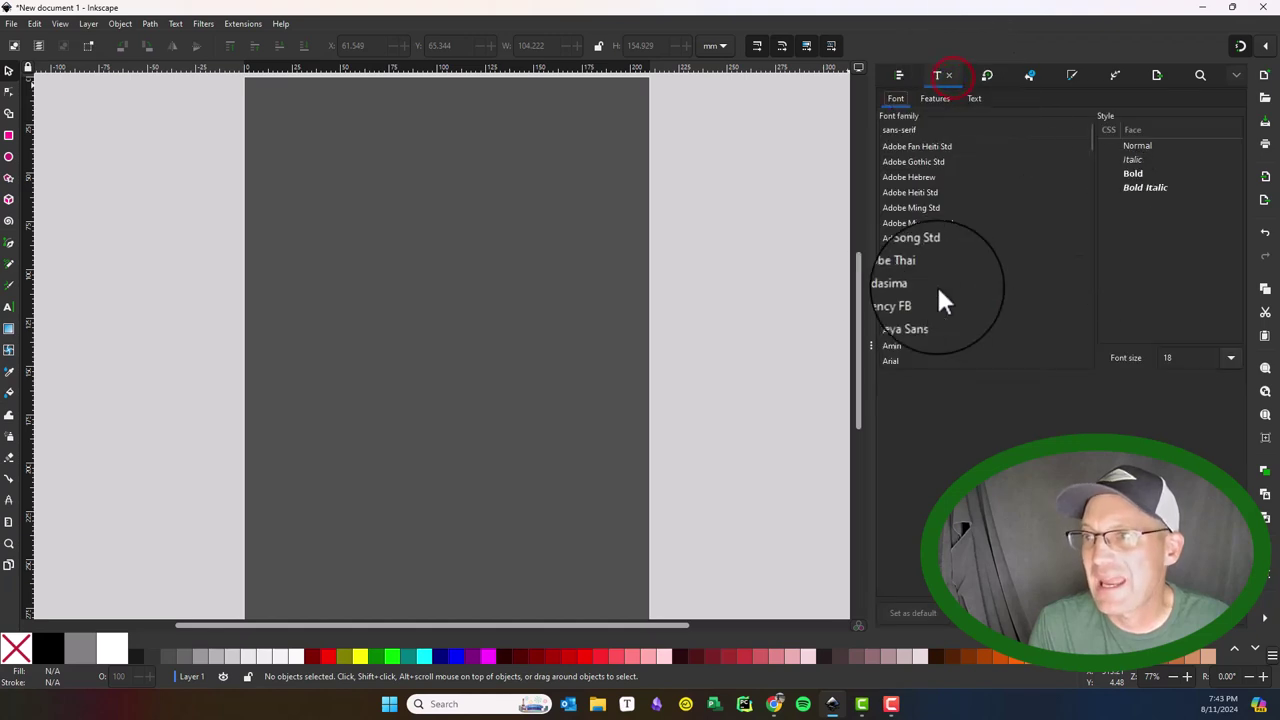
pyautogui.click(988, 79)
pyautogui.click(895, 75)
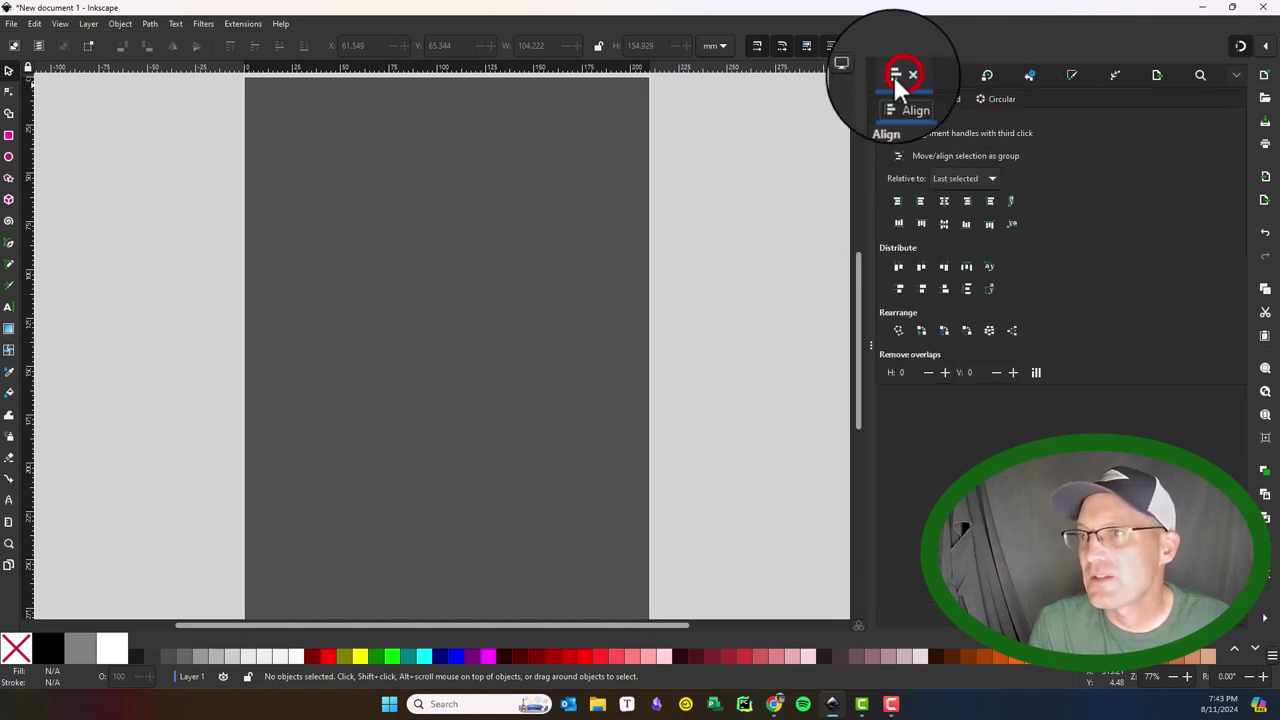
pyautogui.click(937, 73)
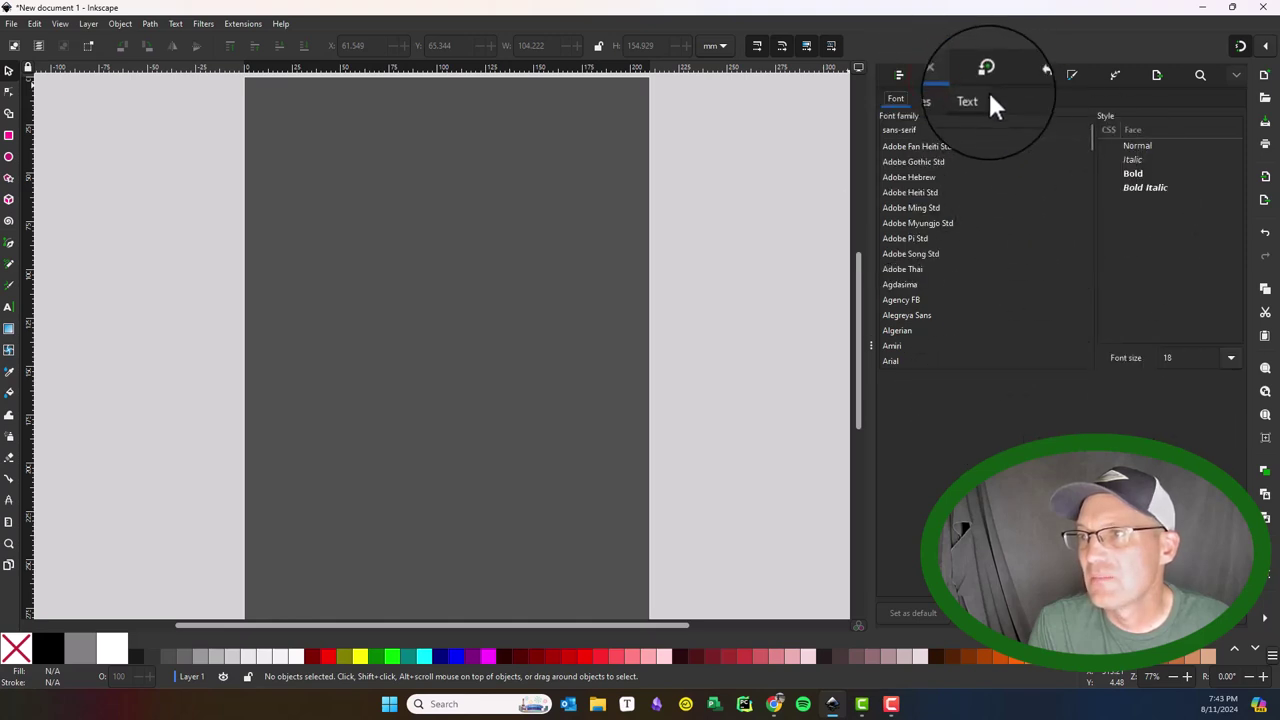
pyautogui.click(988, 72)
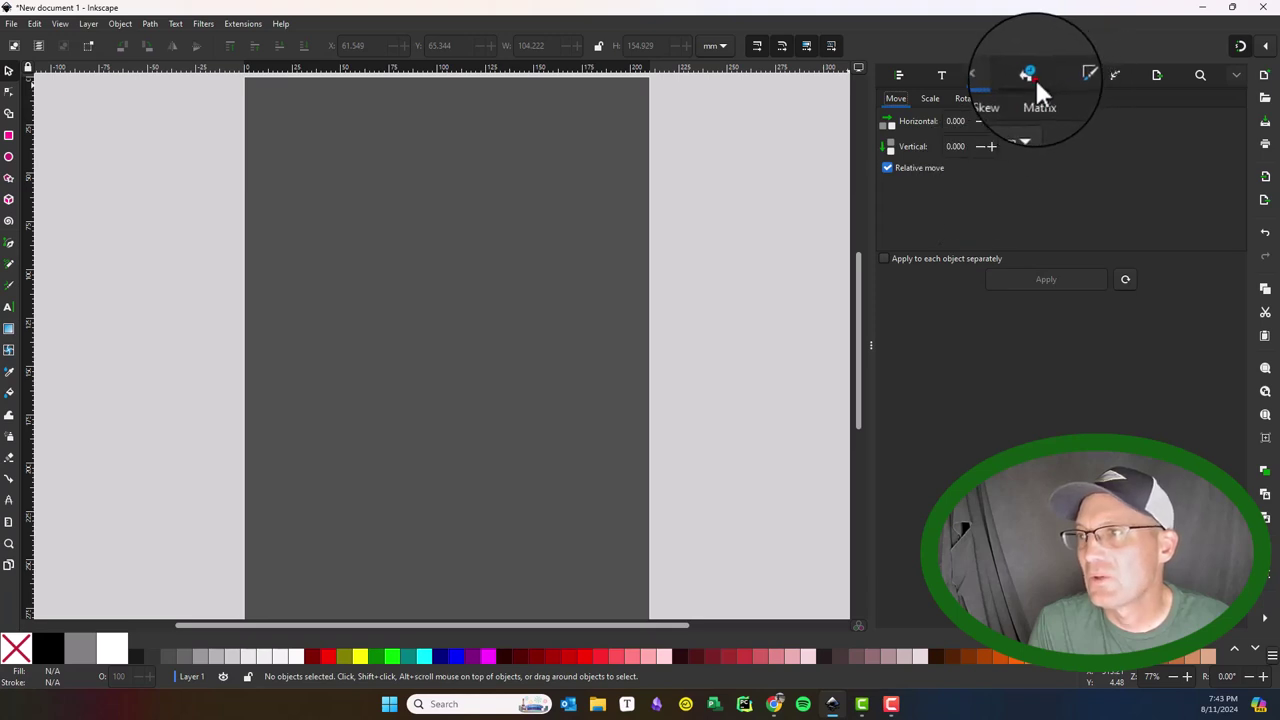
# Use Undo History to step the drawing back to the first 'Create rectangle' entry.
pyautogui.click(1030, 77)
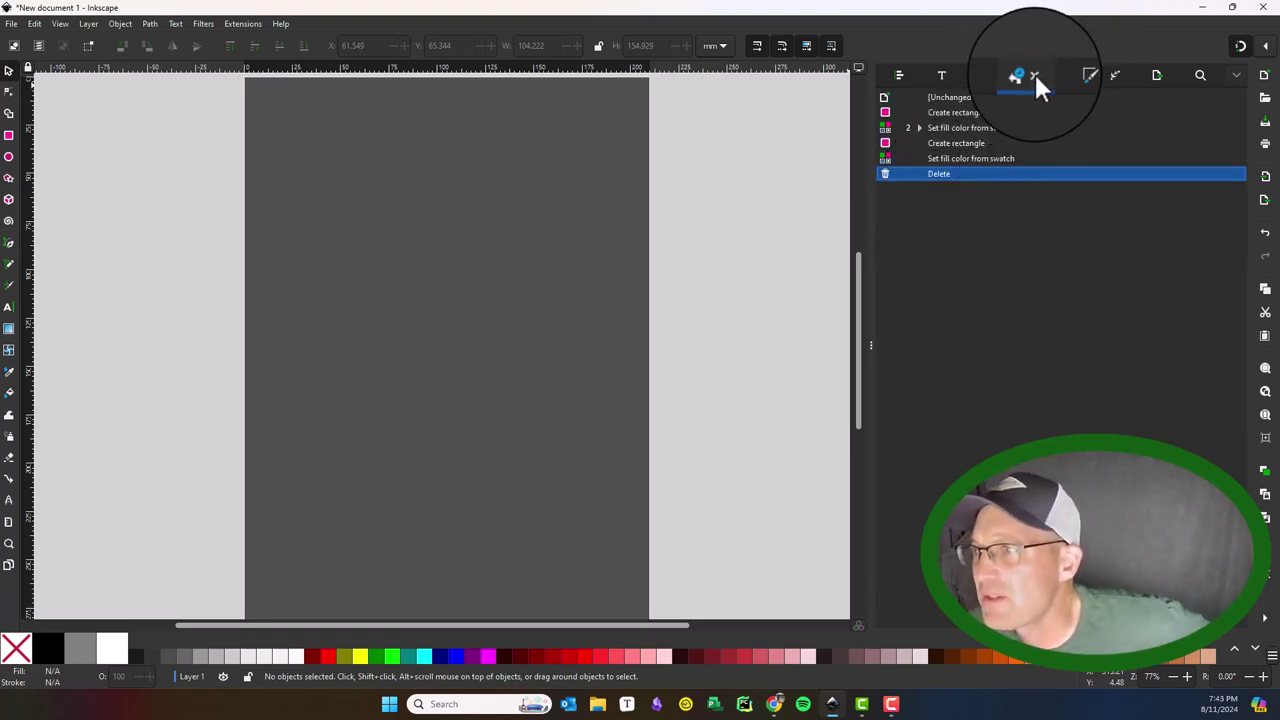
pyautogui.click(964, 113)
pyautogui.click(962, 143)
pyautogui.click(945, 174)
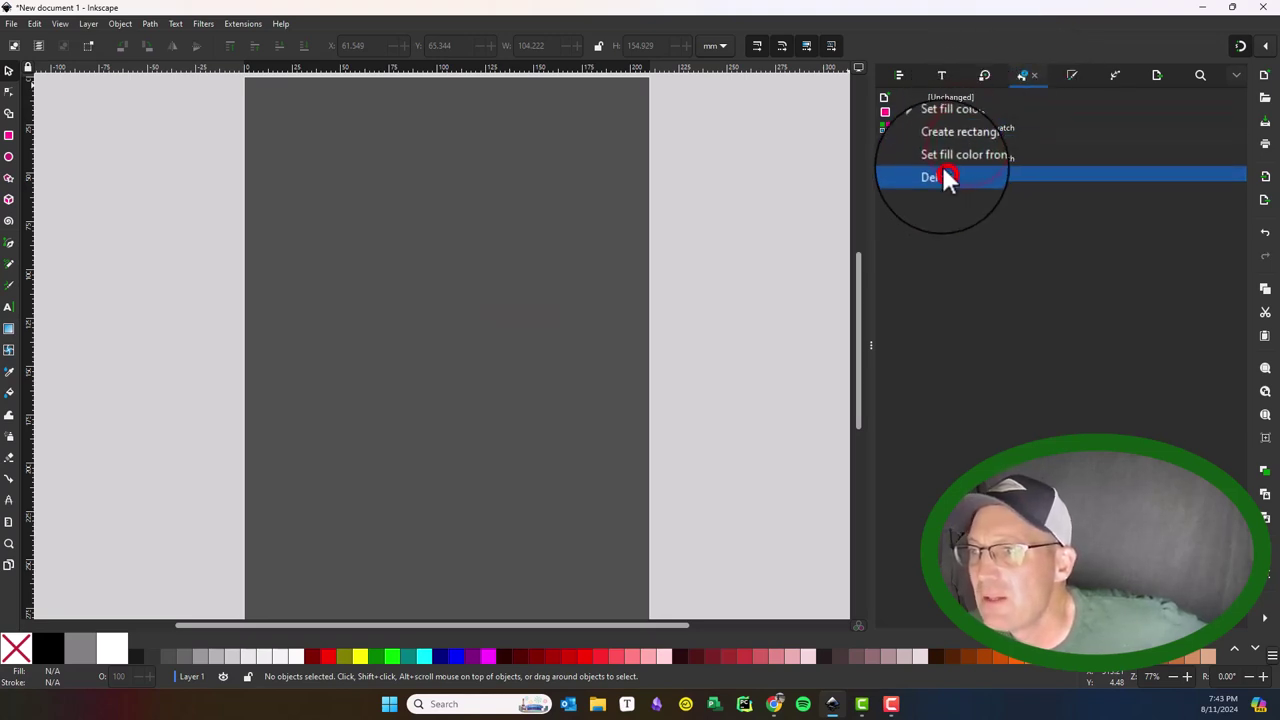
pyautogui.click(952, 158)
pyautogui.click(960, 113)
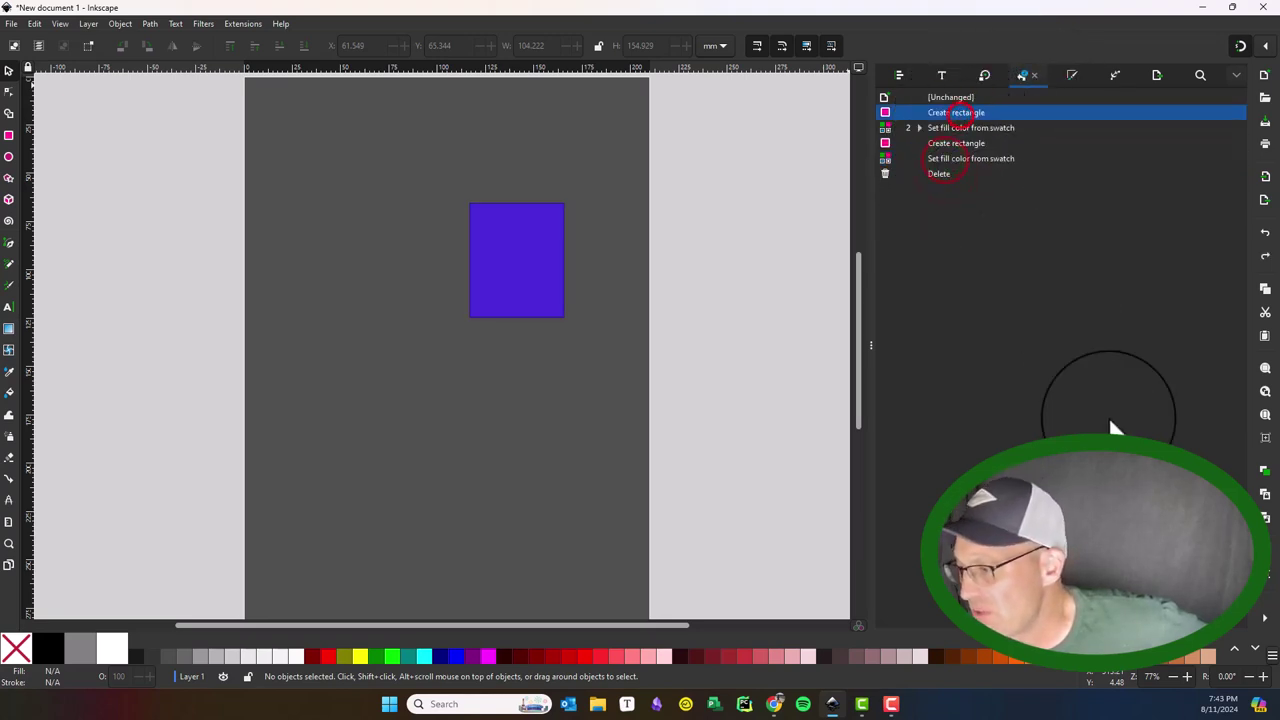
# Restore the red and green rectangles from history and browse Fill and Stroke, Path Effects and Export.
pyautogui.click(943, 152)
pyautogui.click(1072, 75)
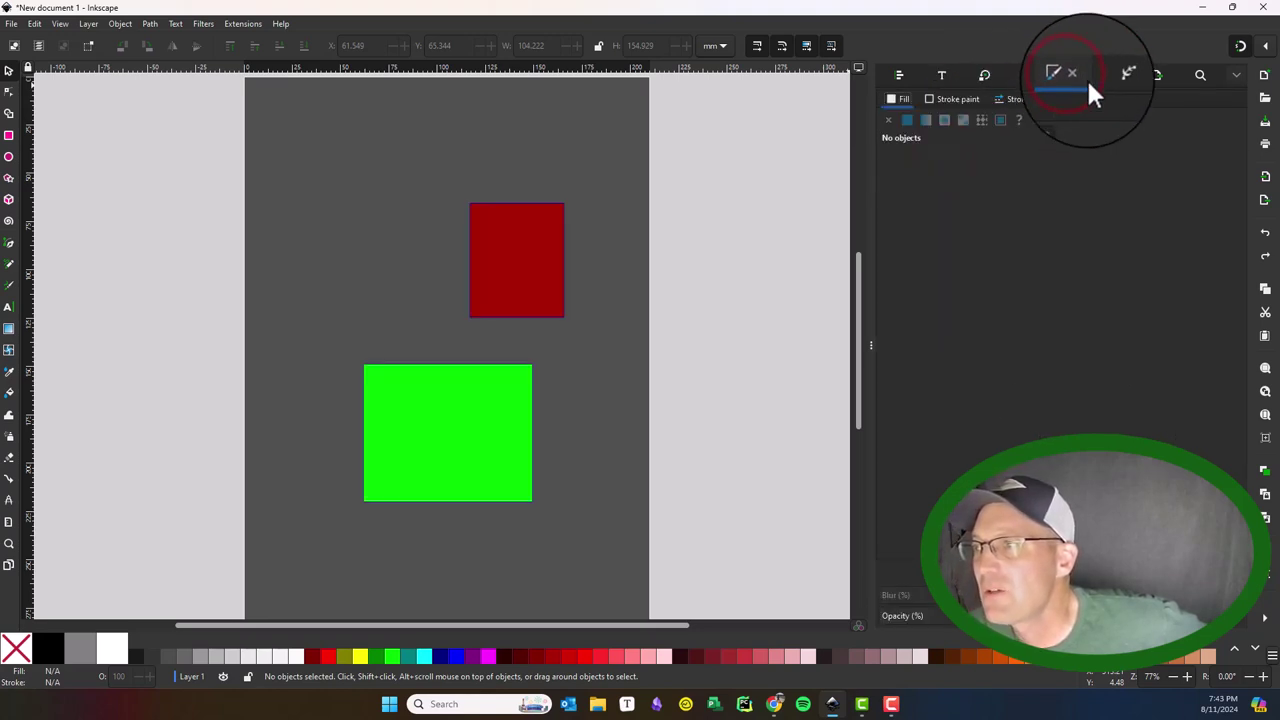
pyautogui.click(1108, 74)
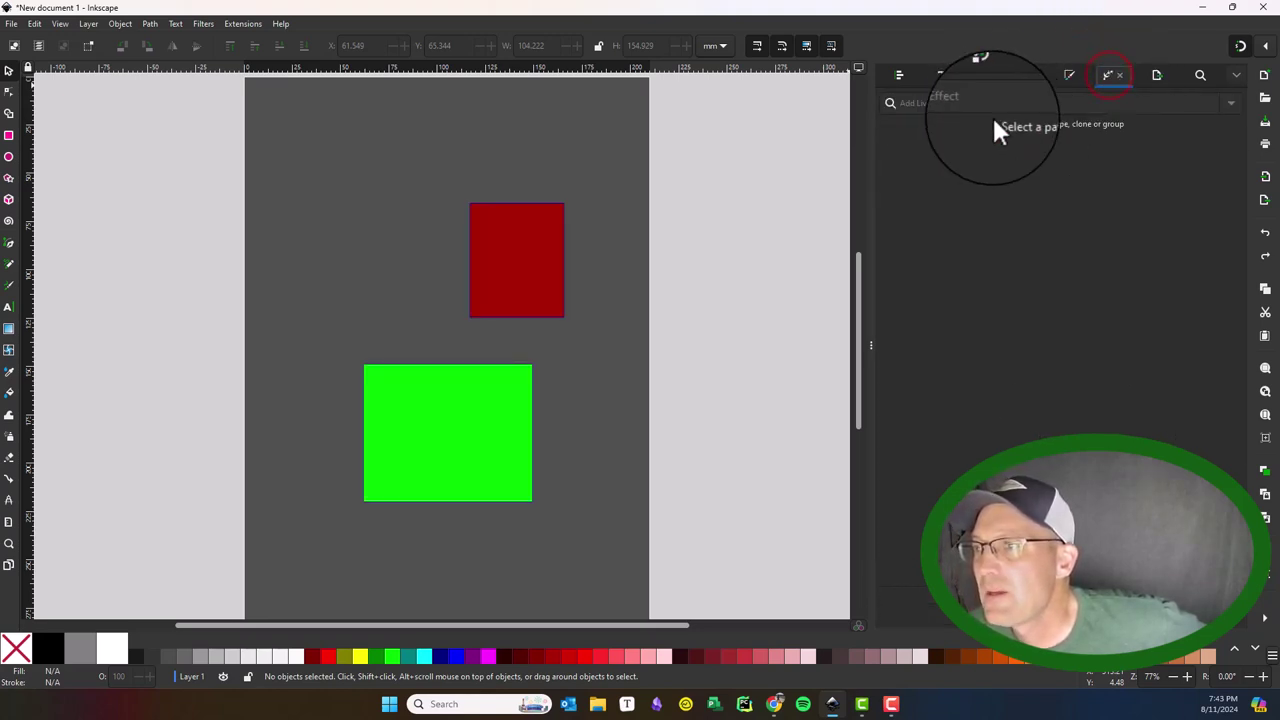
pyautogui.click(1157, 74)
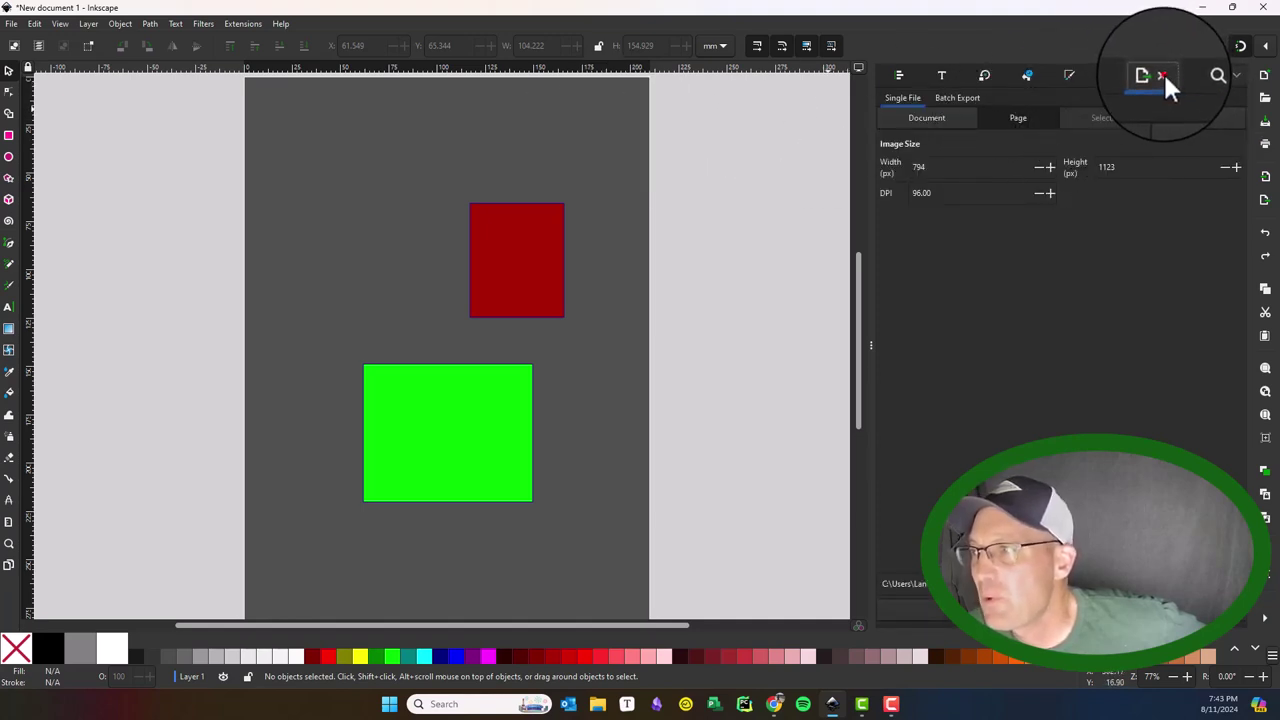
# Close the Export, Find/Replace, Path Effects, Fill and Stroke, Undo History, Transform and Text panels.
pyautogui.click(1163, 75)
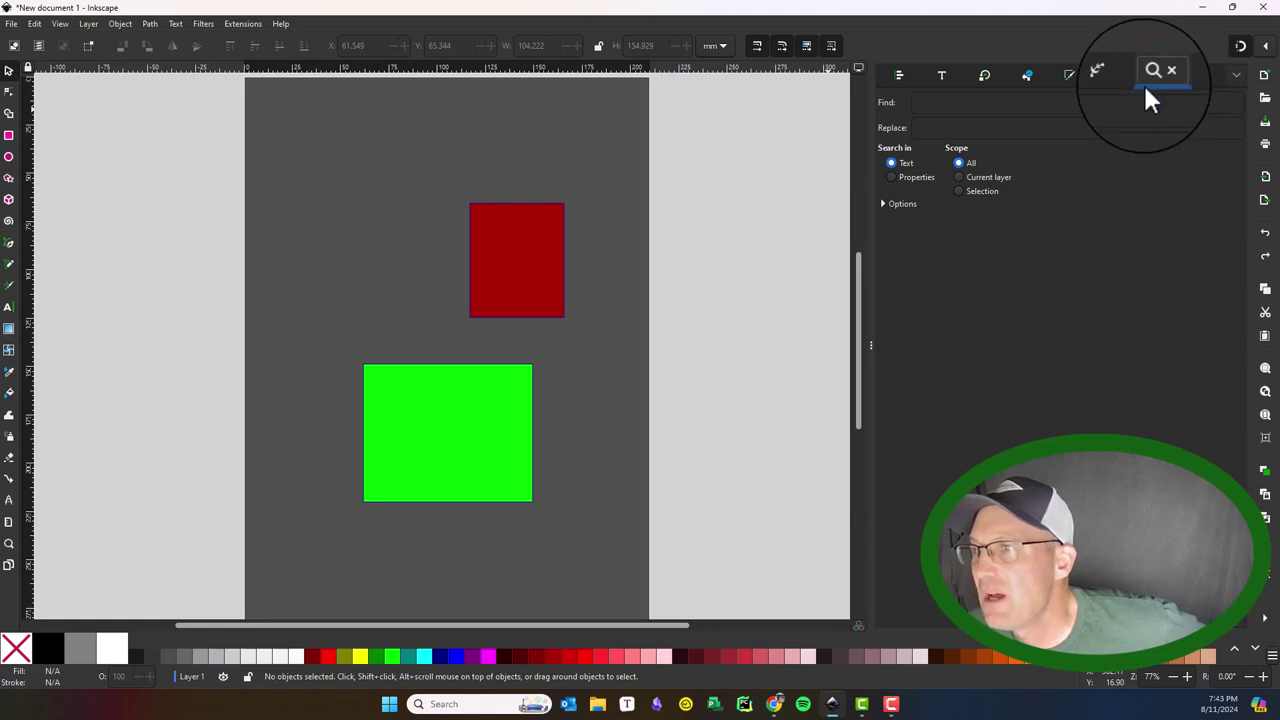
pyautogui.click(1163, 75)
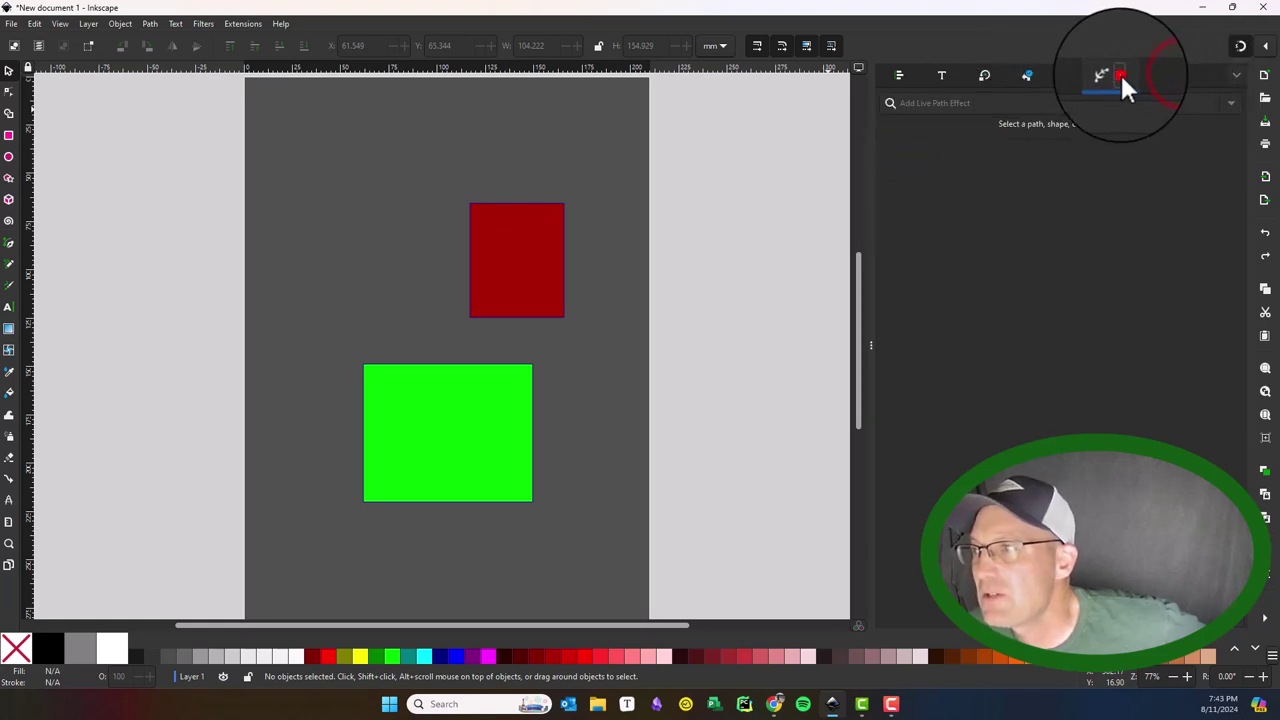
pyautogui.click(1120, 75)
pyautogui.click(1077, 75)
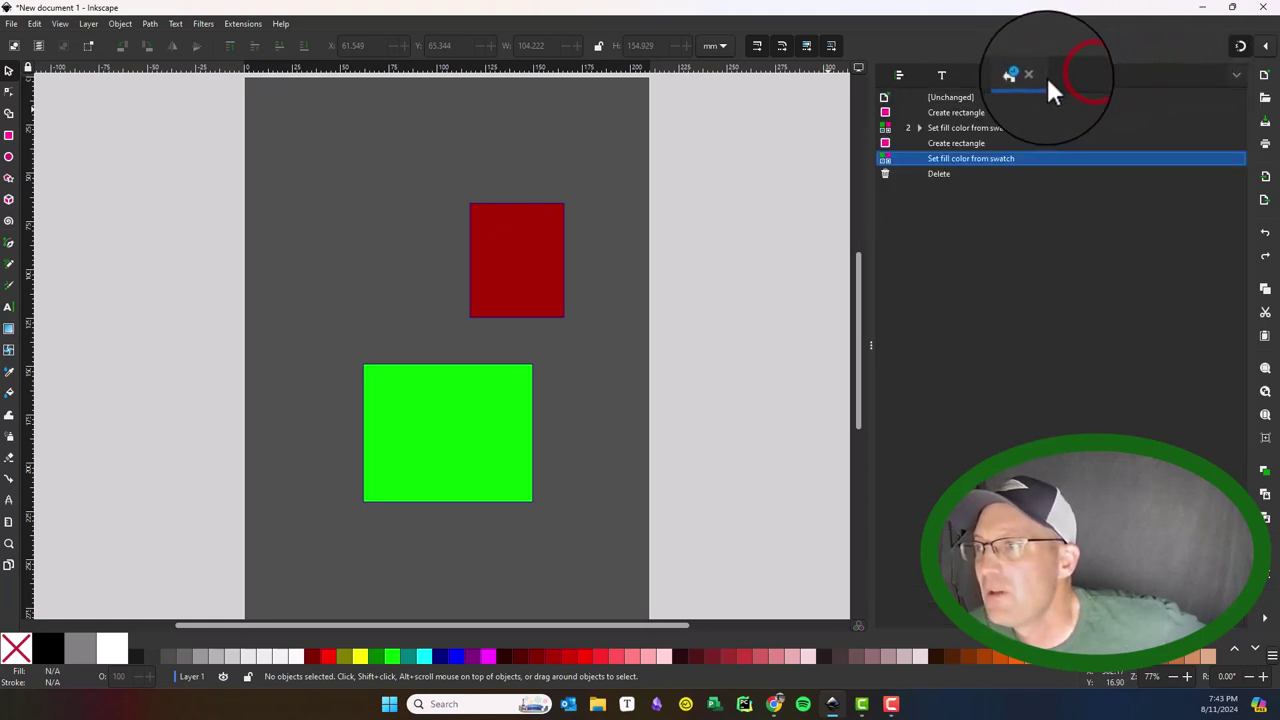
pyautogui.click(1034, 70)
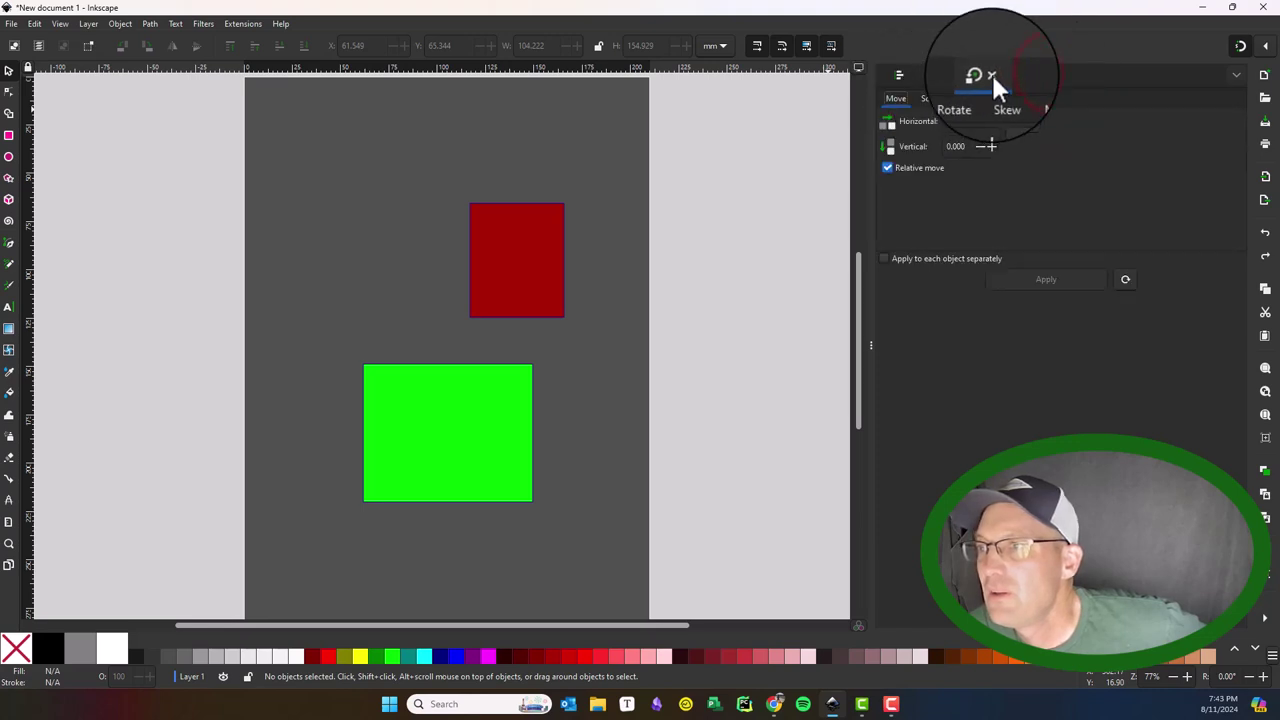
pyautogui.click(993, 73)
pyautogui.click(947, 75)
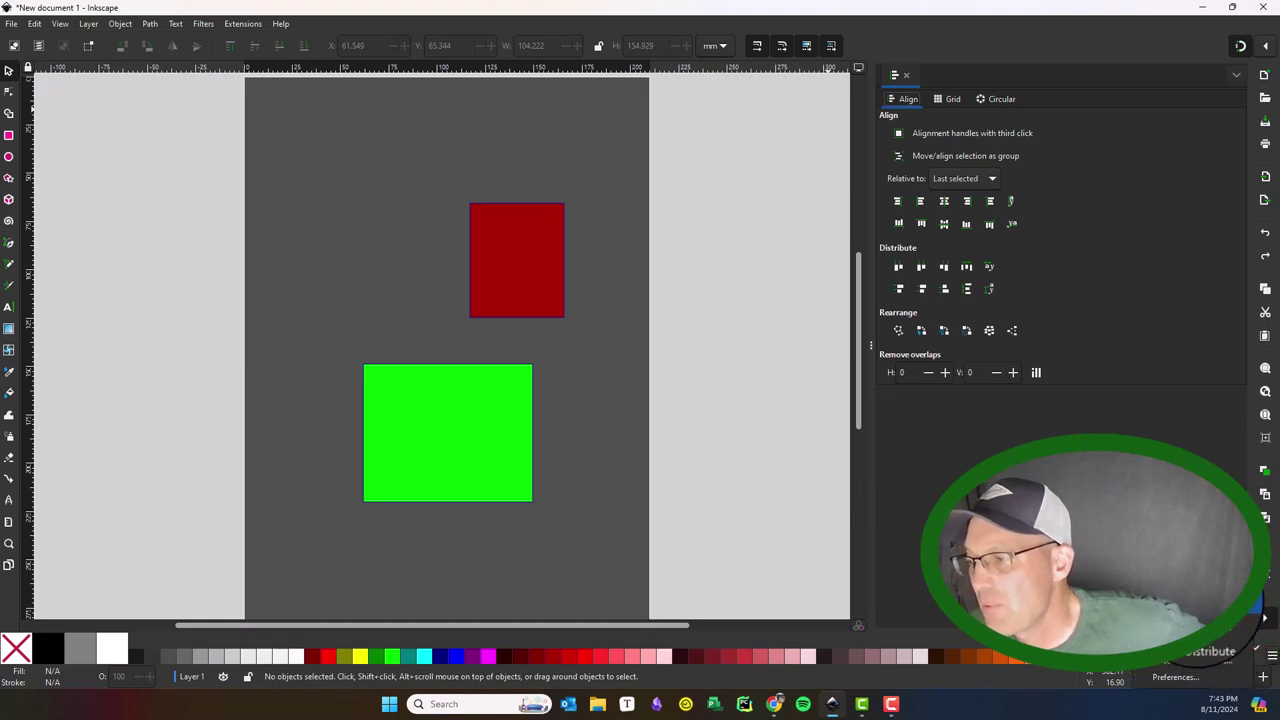
# Open the XML Editor with Ctrl+Shift+X, move it, then close it.
pyautogui.hotkey('ctrl', 'shift', 'x')
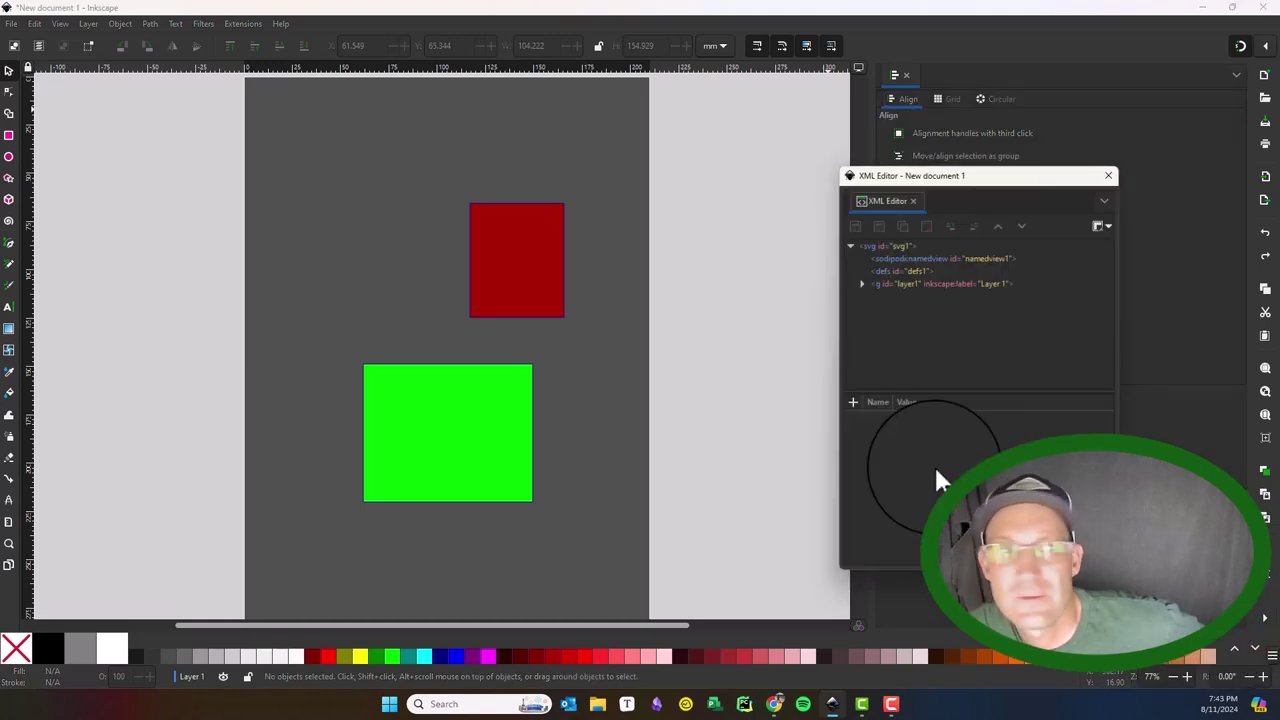
pyautogui.moveTo(995, 183); pyautogui.dragTo(1068, 94)
pyautogui.click(1185, 86)
# Open the Layers and Objects window with Ctrl+Shift+L, move it over the canvas, then close it.
pyautogui.hotkey('ctrl', 'shift', 'l')
pyautogui.moveTo(1107, 85); pyautogui.dragTo(1022, 133)
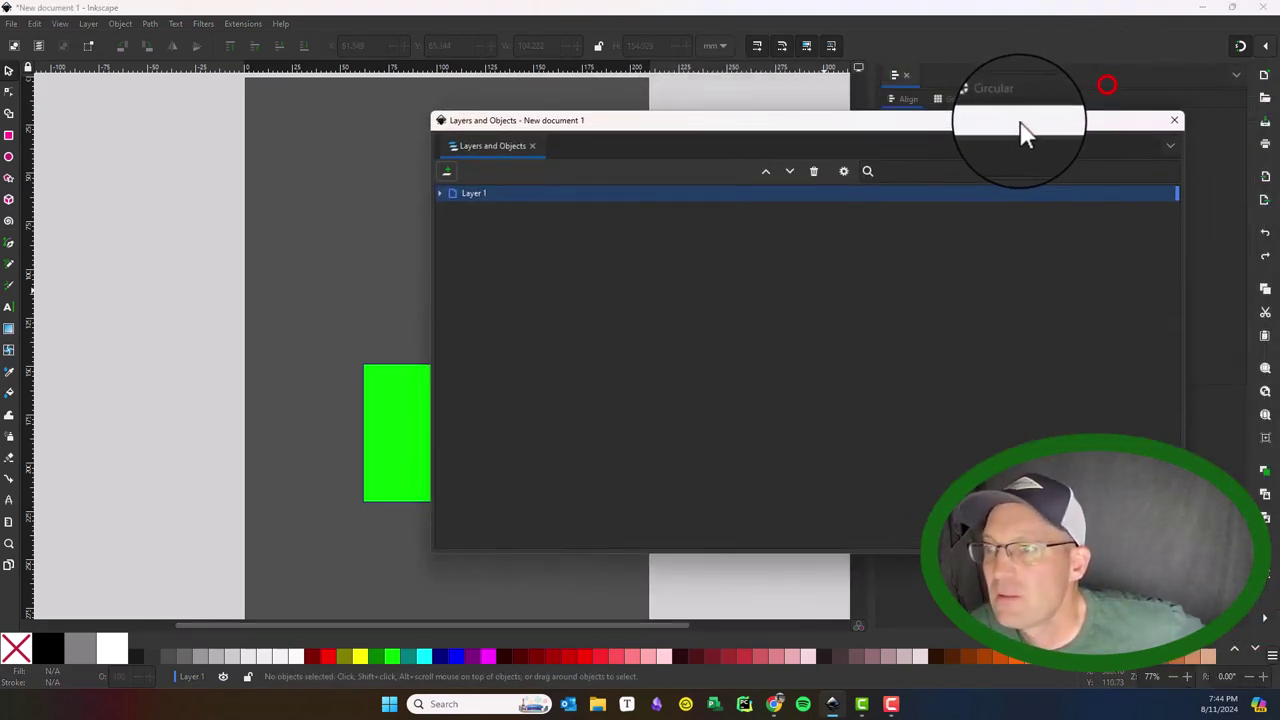
pyautogui.click(1170, 146)
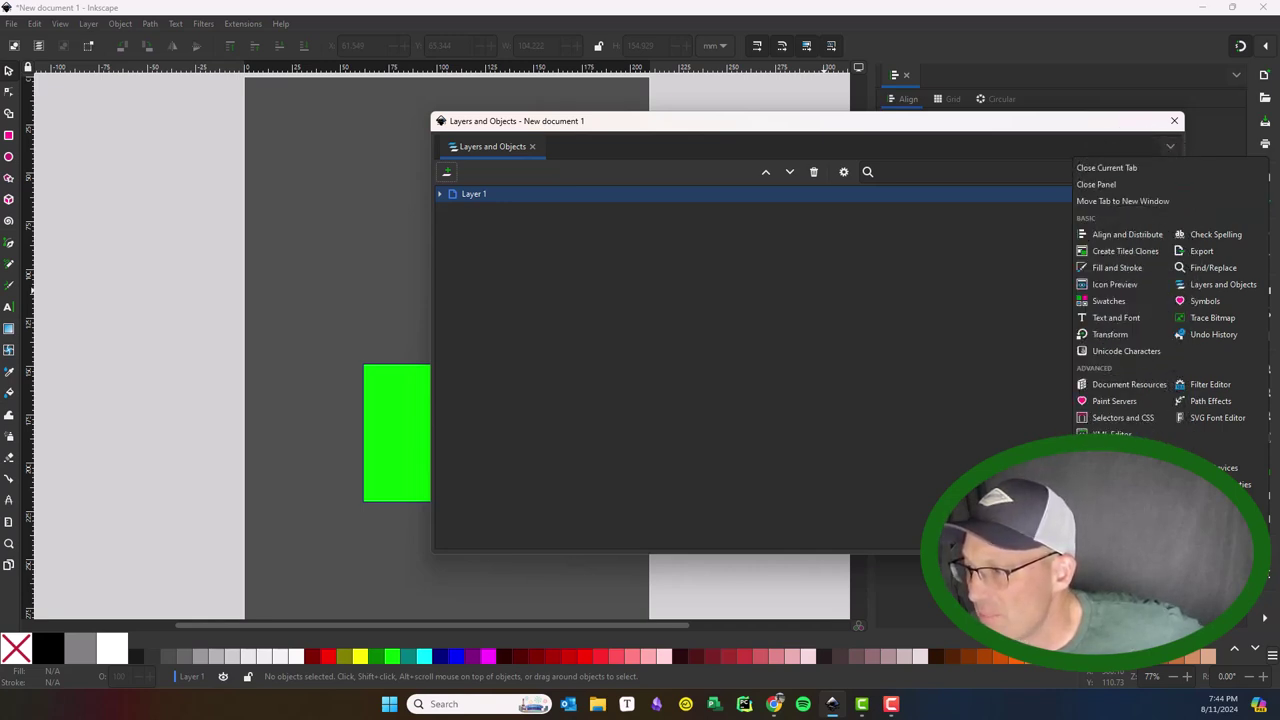
pyautogui.click(1173, 118)
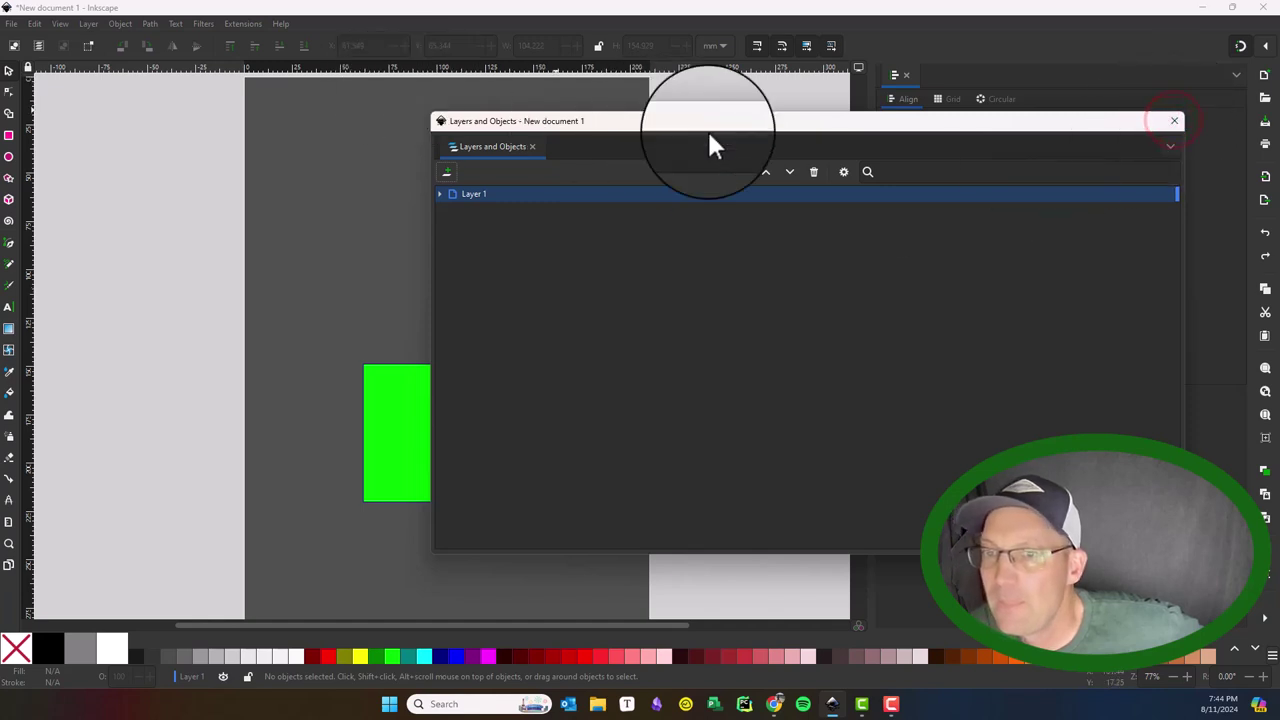
pyautogui.click(1173, 120)
# Open Layers and Objects as a floating window from the dock's dialog list, then close it.
pyautogui.click(1237, 76)
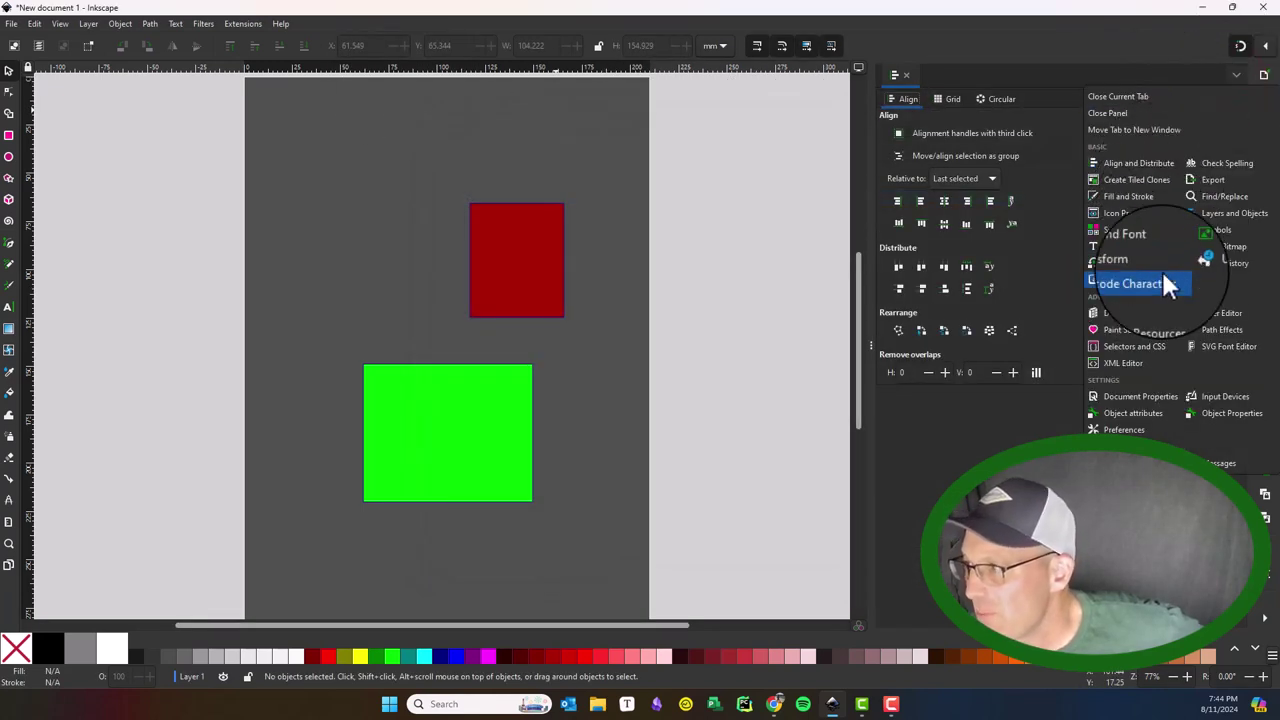
pyautogui.click(1222, 213)
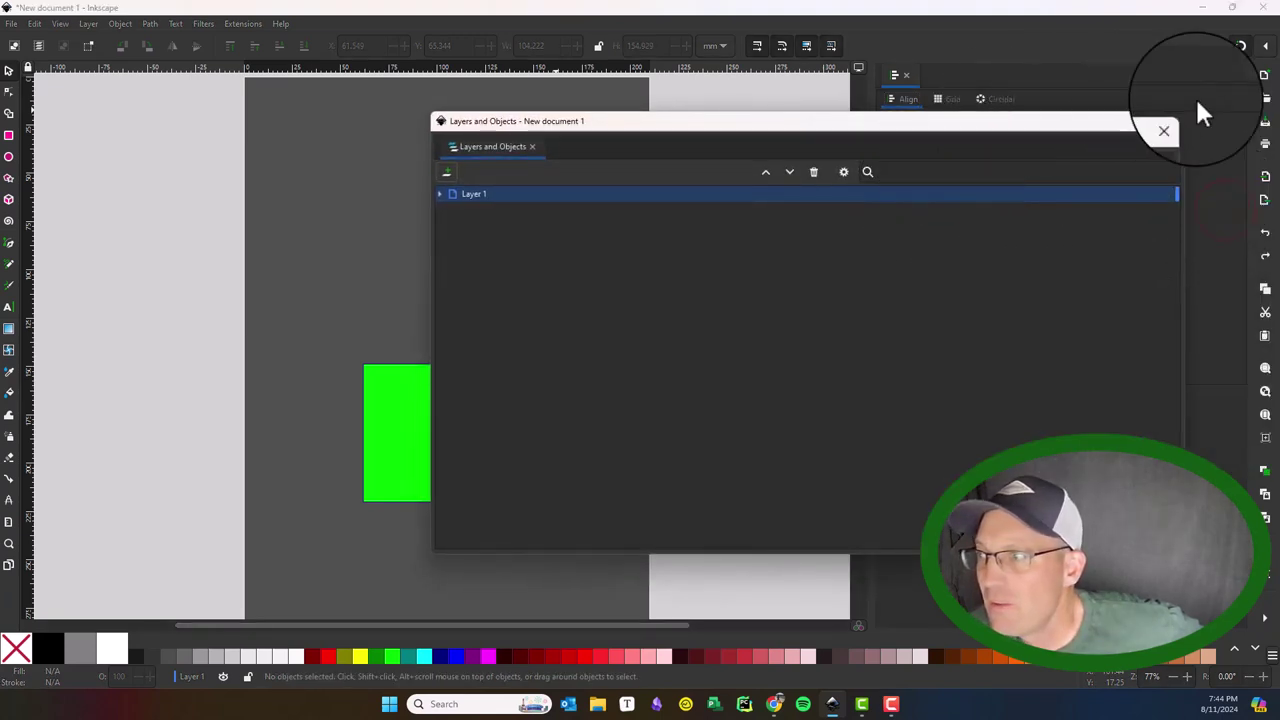
pyautogui.click(1166, 126)
pyautogui.click(1237, 76)
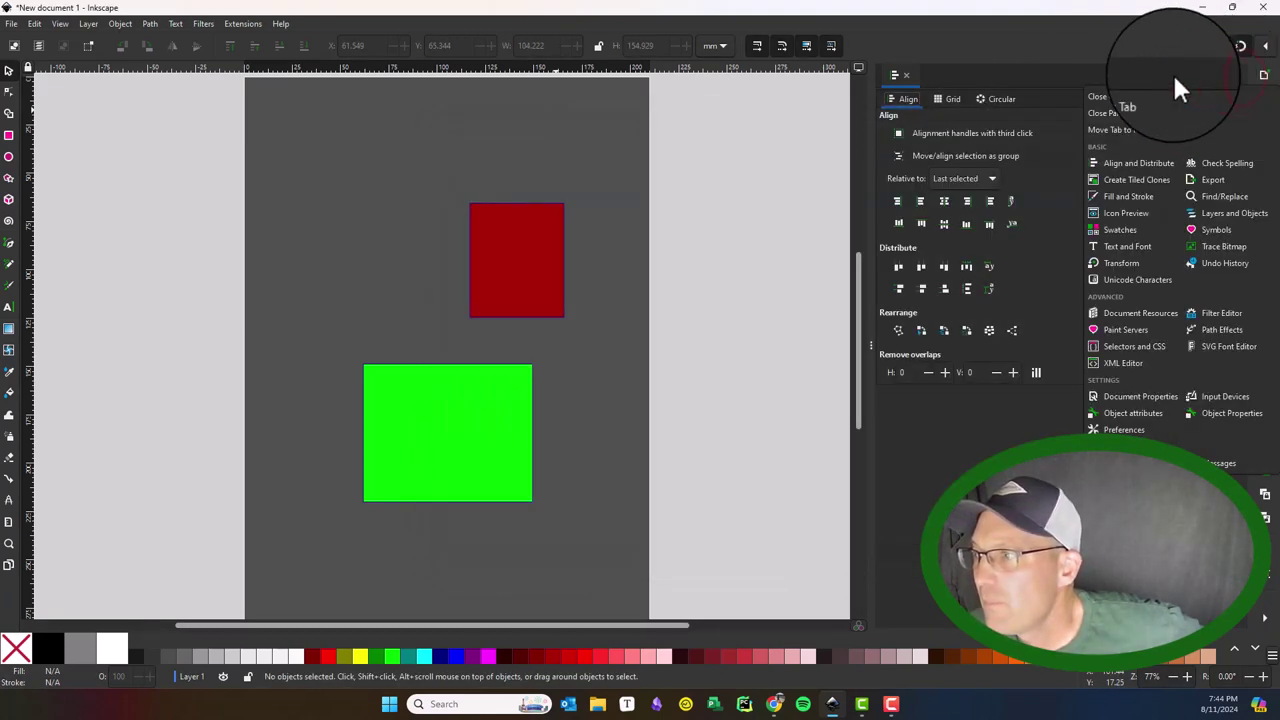
pyautogui.click(1046, 74)
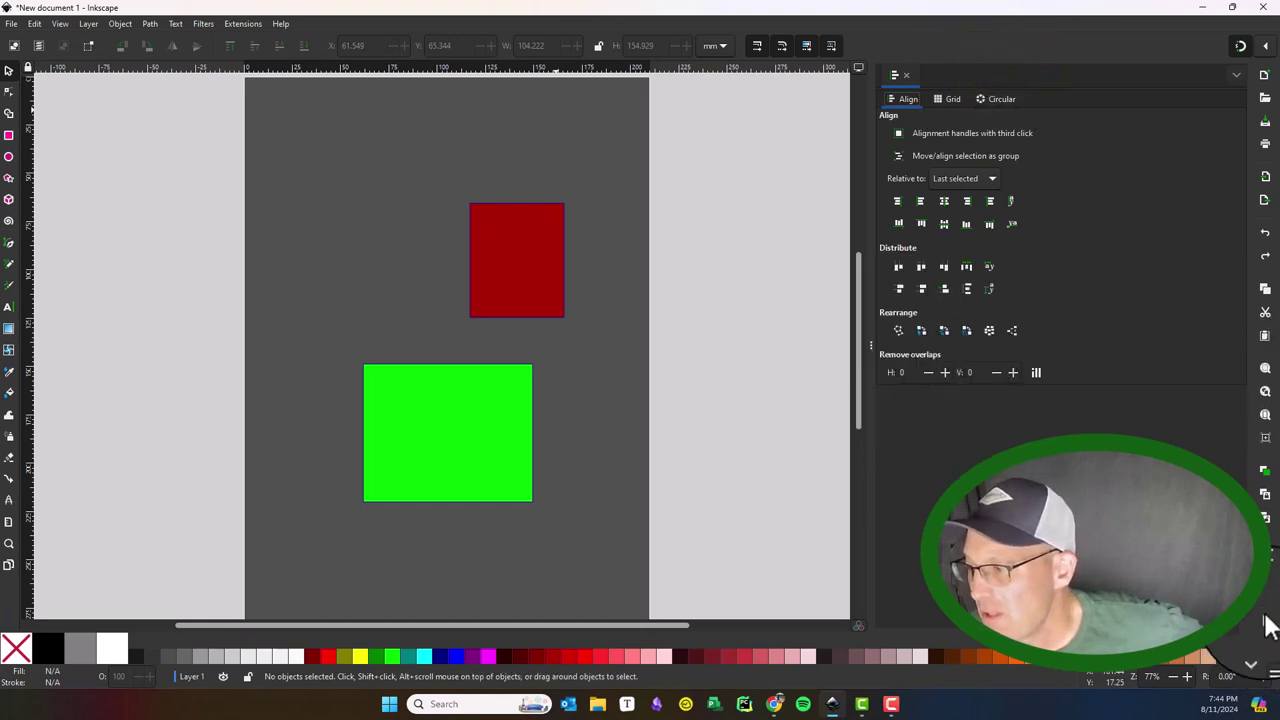
pyautogui.click(1238, 75)
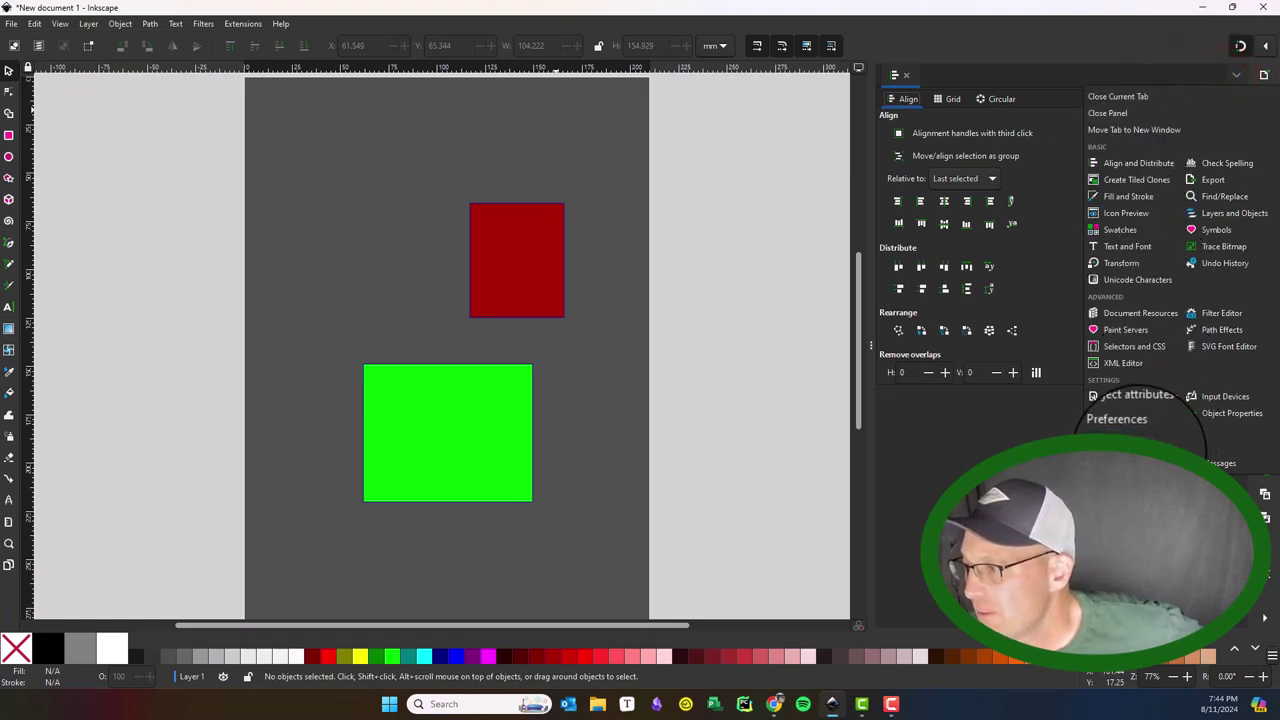
# Dock Object attributes, select the red and green rectangles, and dock Fill and Stroke.
pyautogui.click(1130, 414)
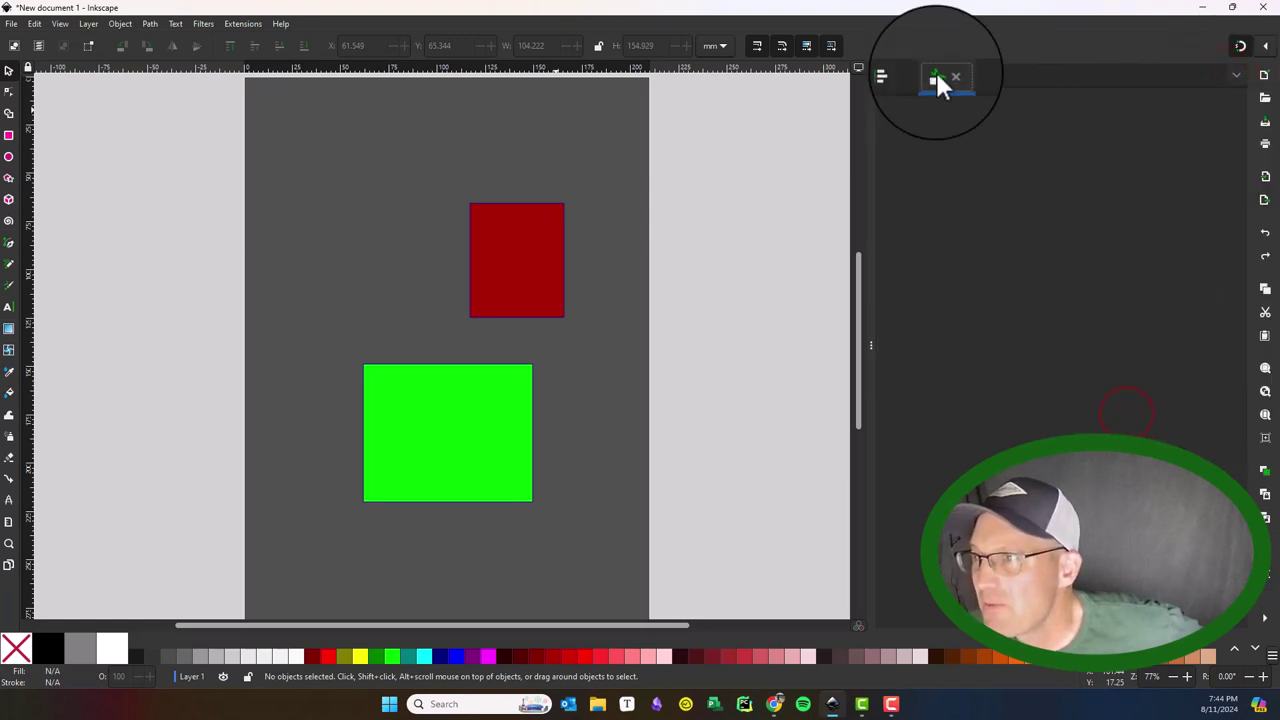
pyautogui.click(1238, 77)
pyautogui.click(894, 300)
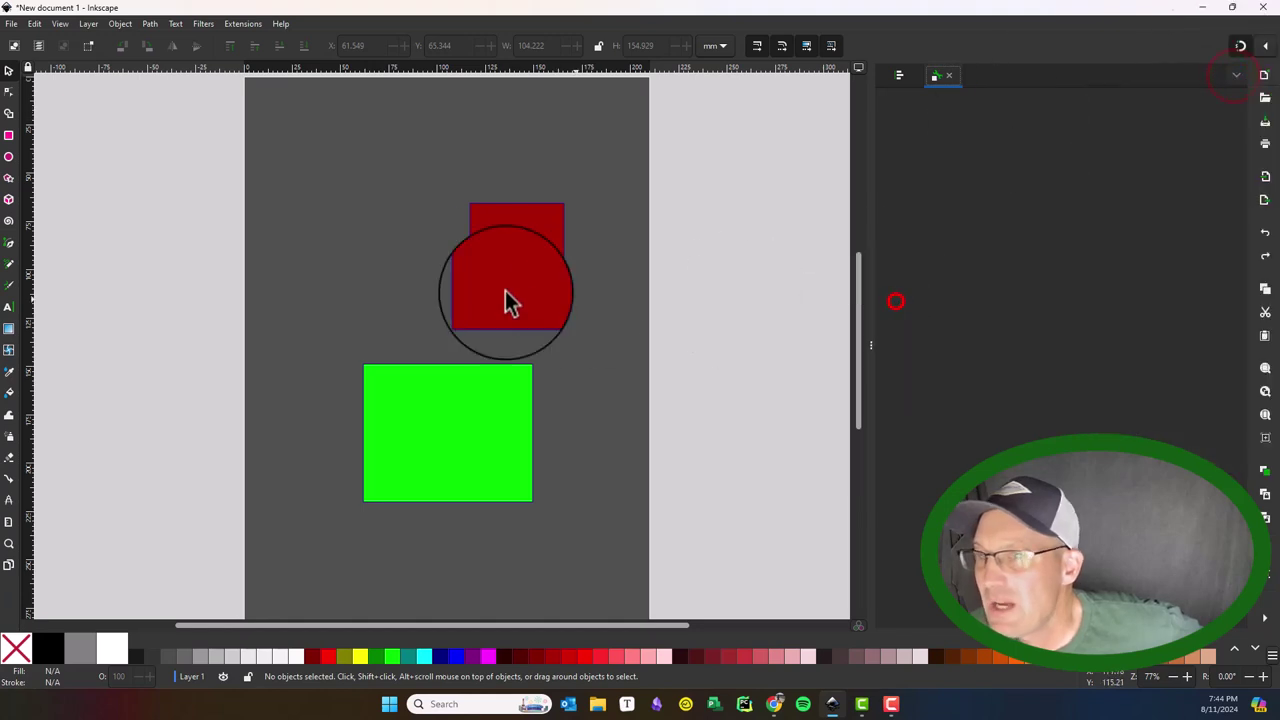
pyautogui.click(493, 264)
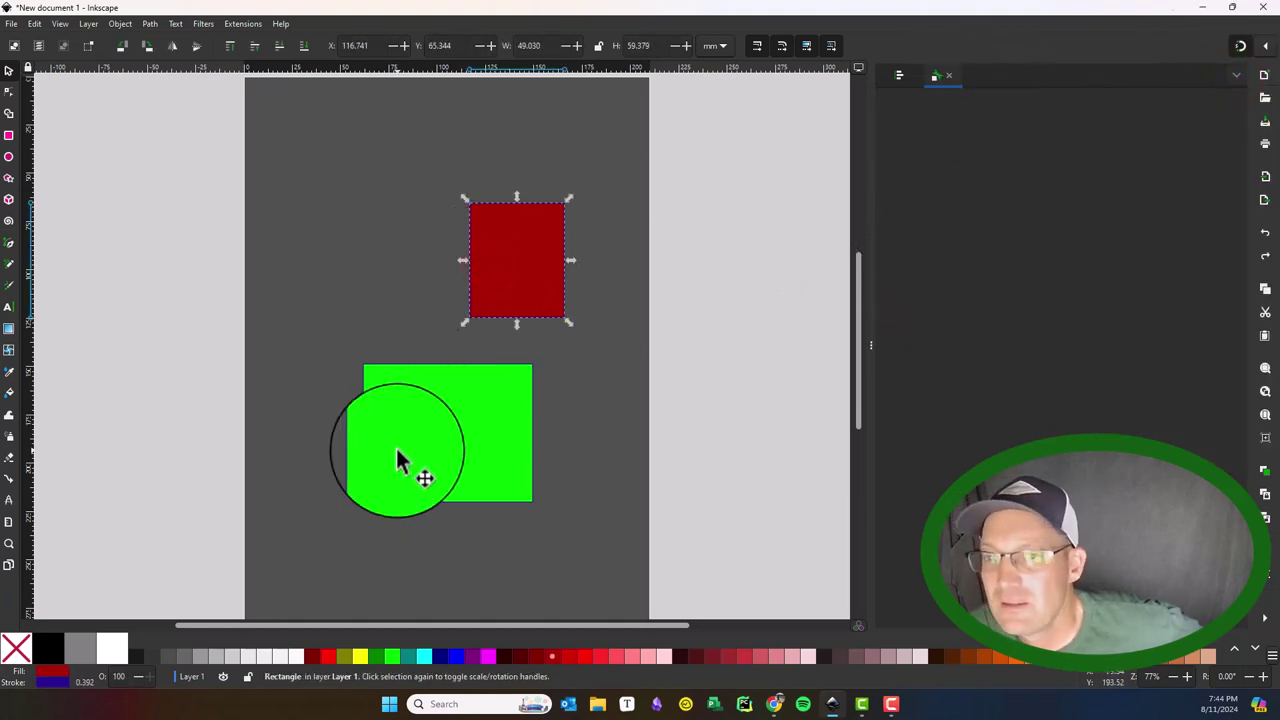
pyautogui.click(466, 444)
pyautogui.click(1237, 77)
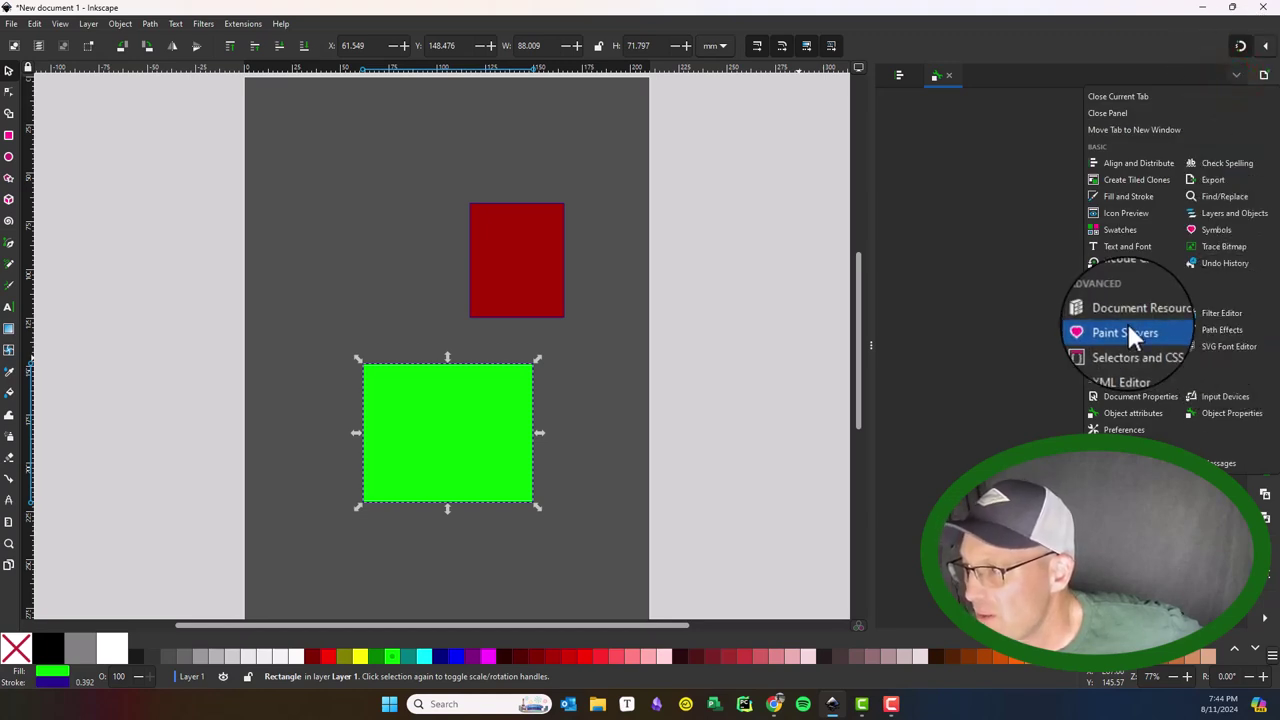
pyautogui.click(1140, 195)
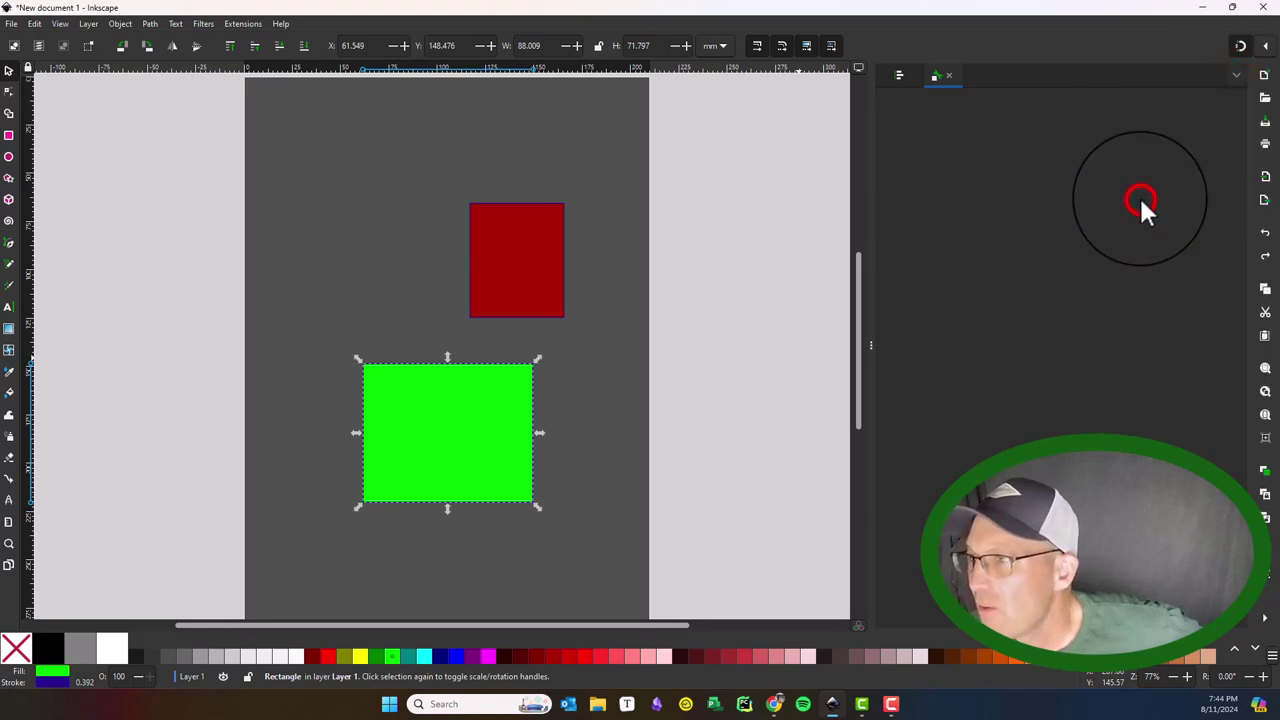
# Open, move and close a floating Layers and Objects window, then dock Transform showing Move 0.000.
pyautogui.click(1236, 75)
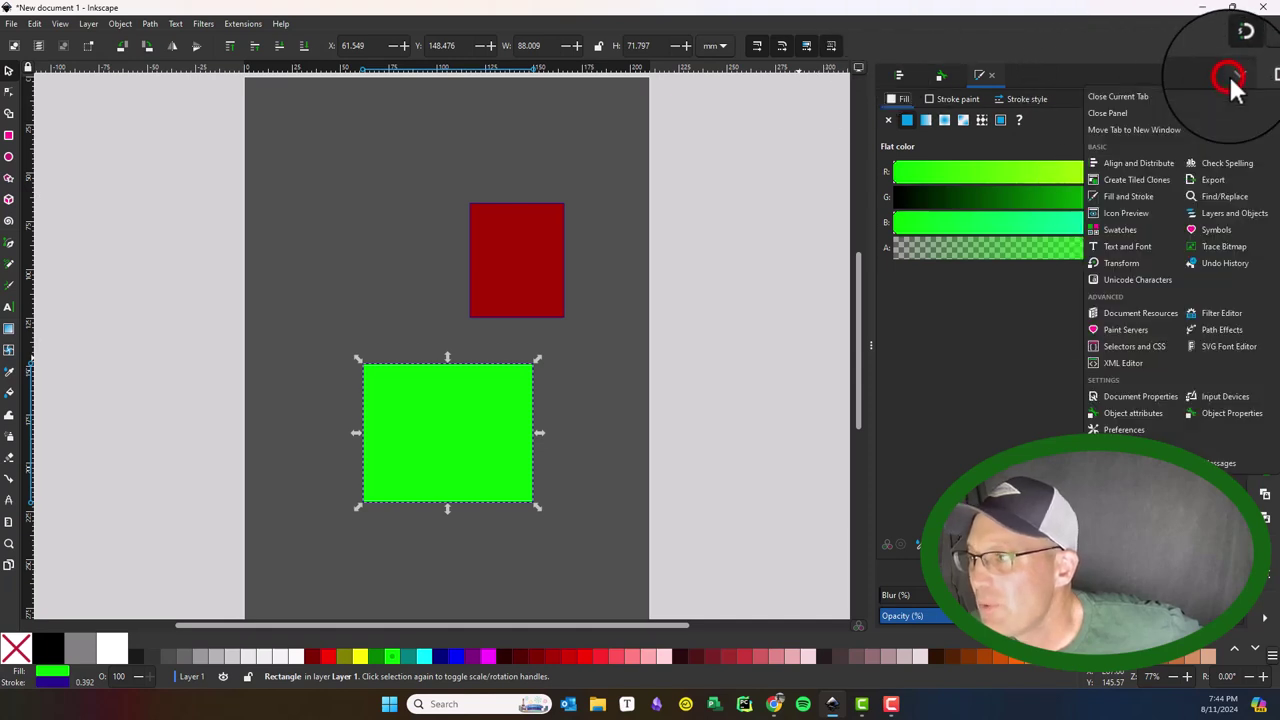
pyautogui.click(1206, 213)
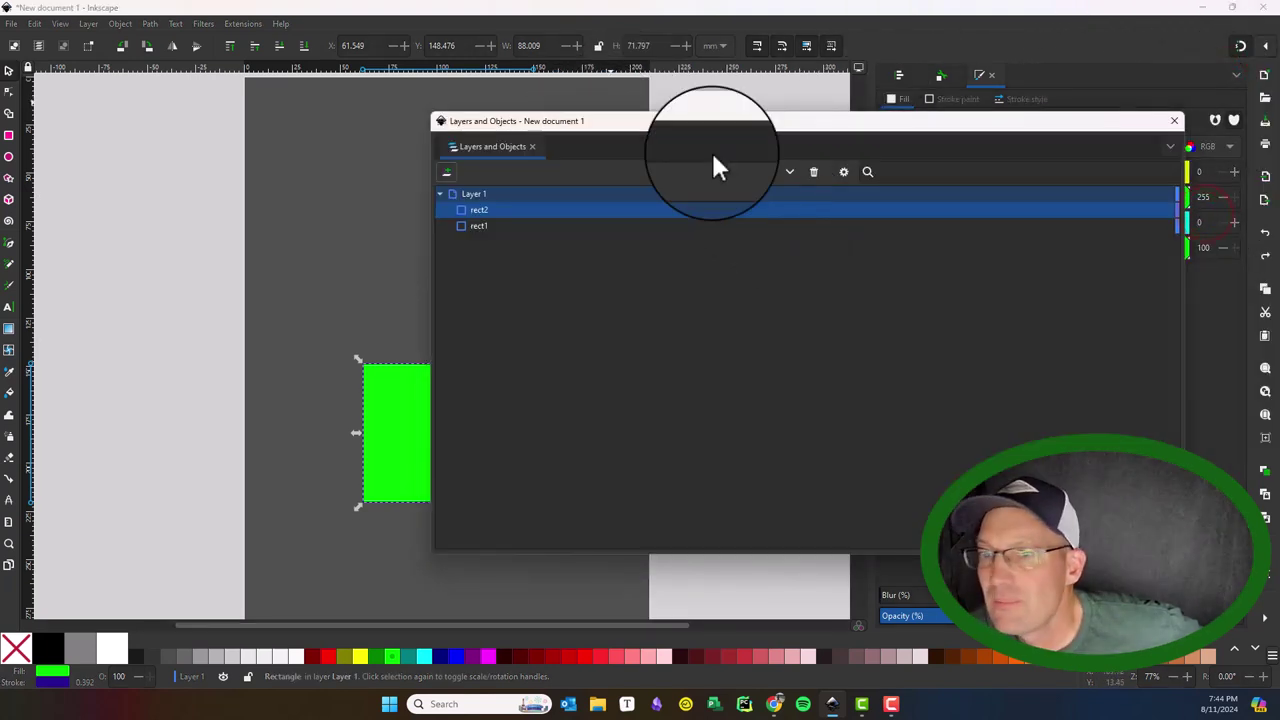
pyautogui.moveTo(847, 138); pyautogui.dragTo(614, 240)
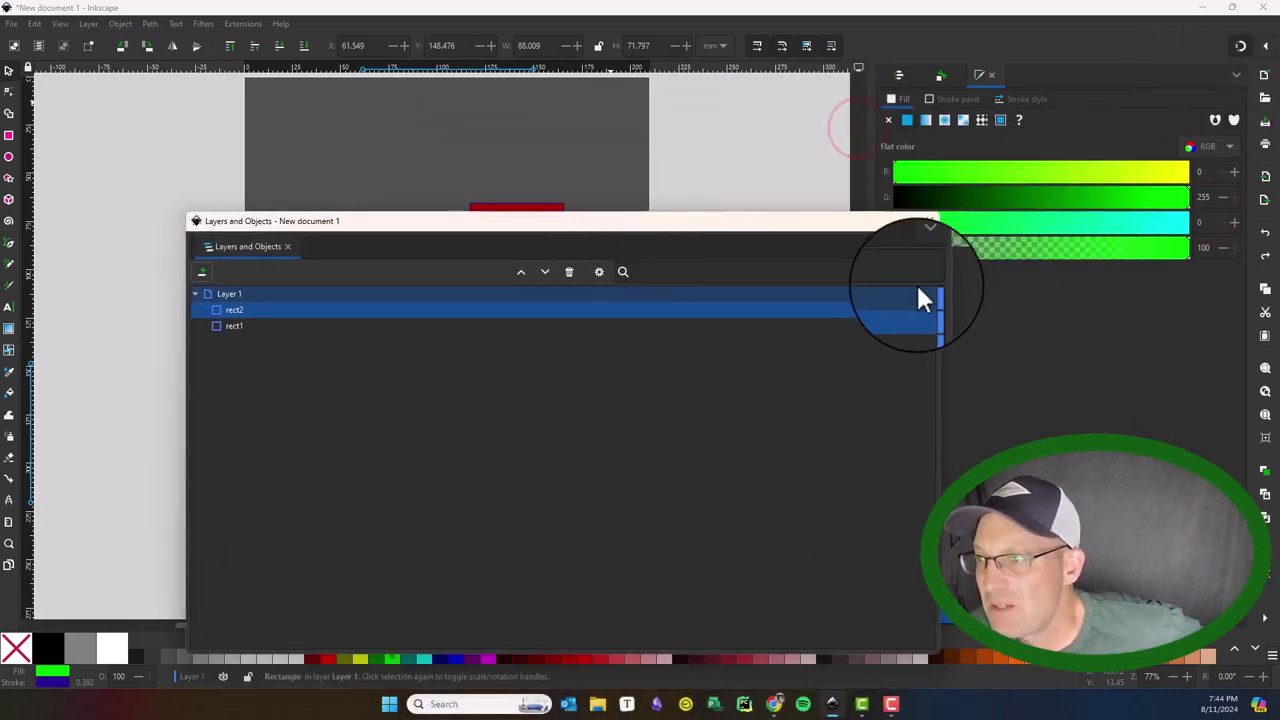
pyautogui.click(928, 219)
pyautogui.click(1263, 79)
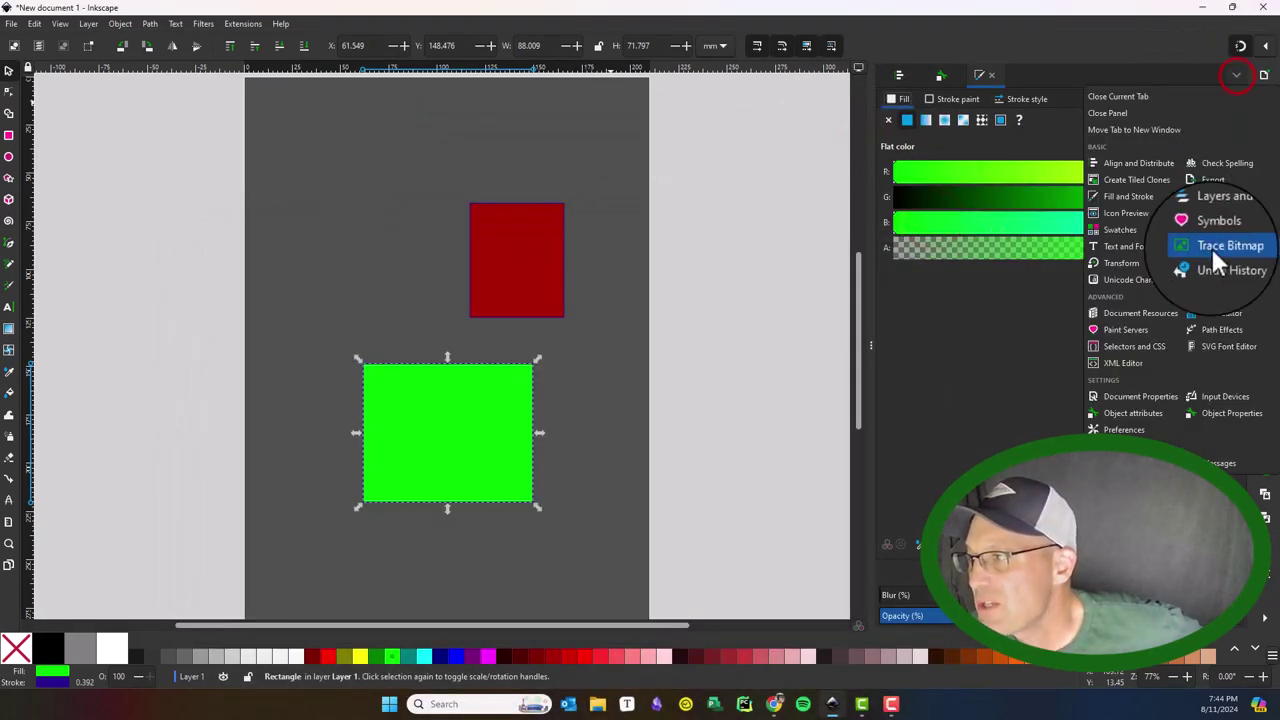
pyautogui.click(1123, 262)
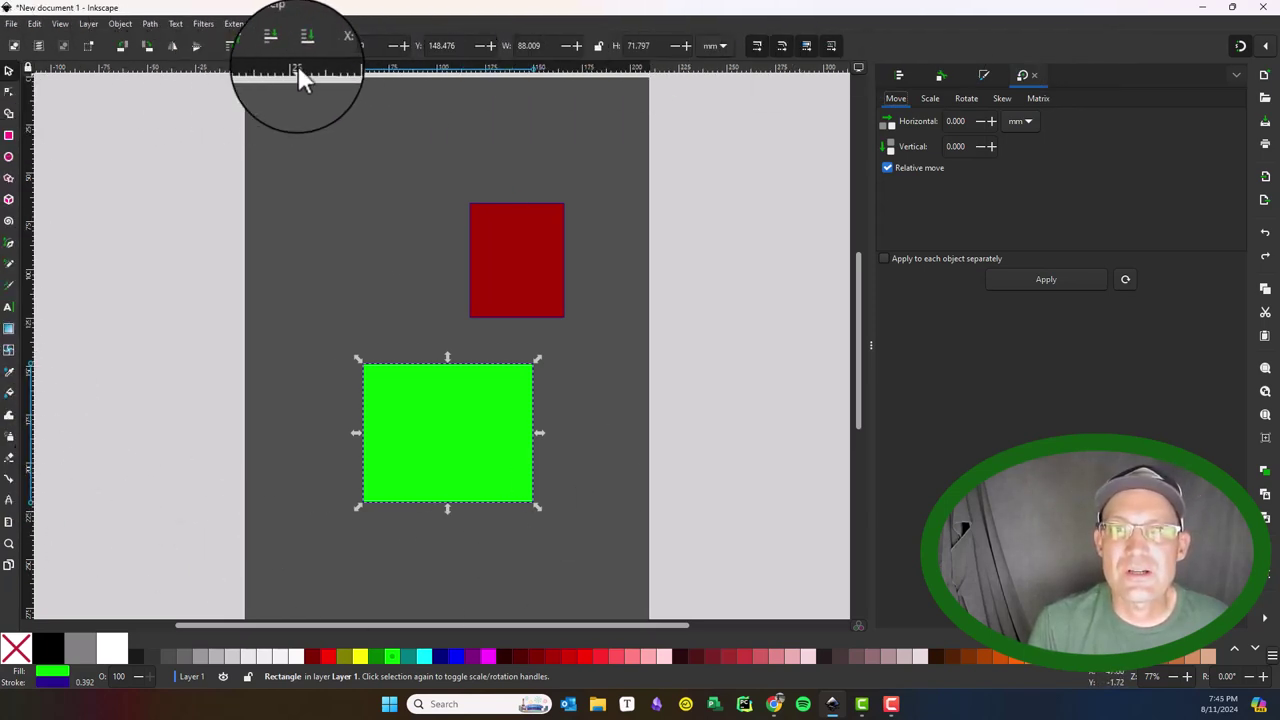
# Add horizontal and vertical guides beside the rectangles, move them, then drag them back onto the rulers.
pyautogui.moveTo(310, 69); pyautogui.dragTo(312, 337)
pyautogui.moveTo(43, 210); pyautogui.dragTo(330, 274)
pyautogui.click(326, 298)
pyautogui.click(333, 318)
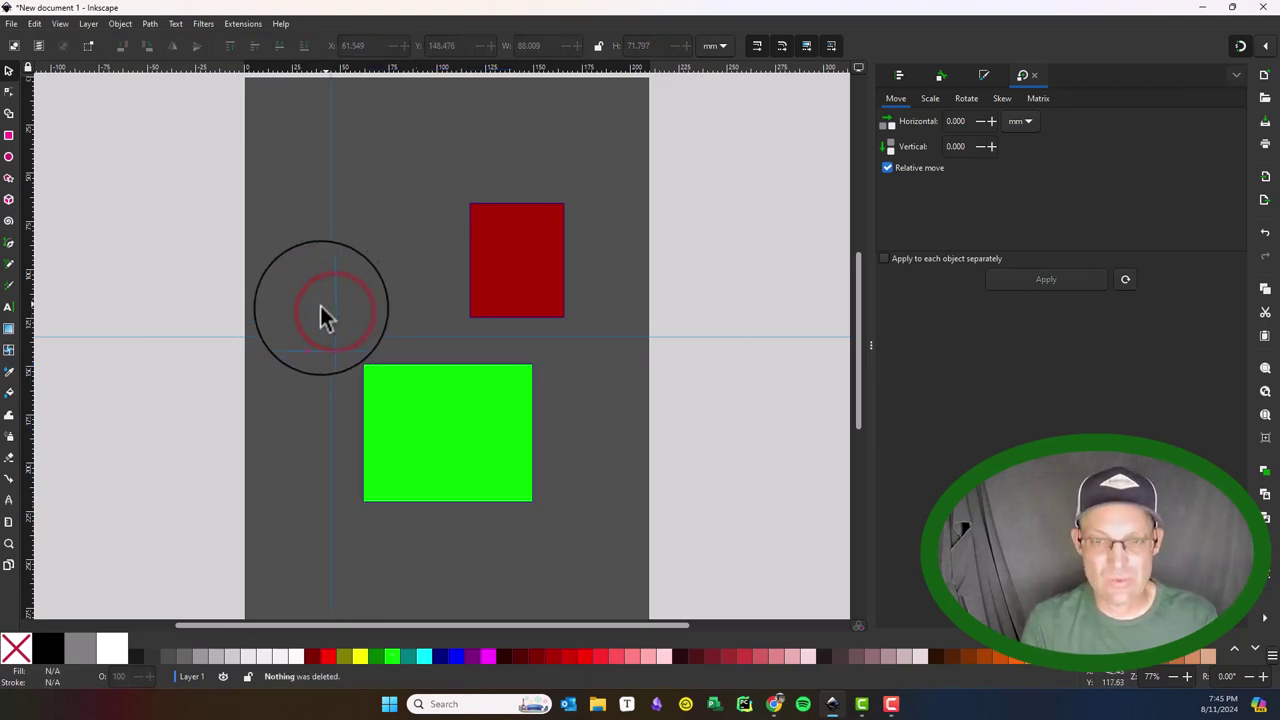
pyautogui.click(308, 342)
pyautogui.press('Delete')
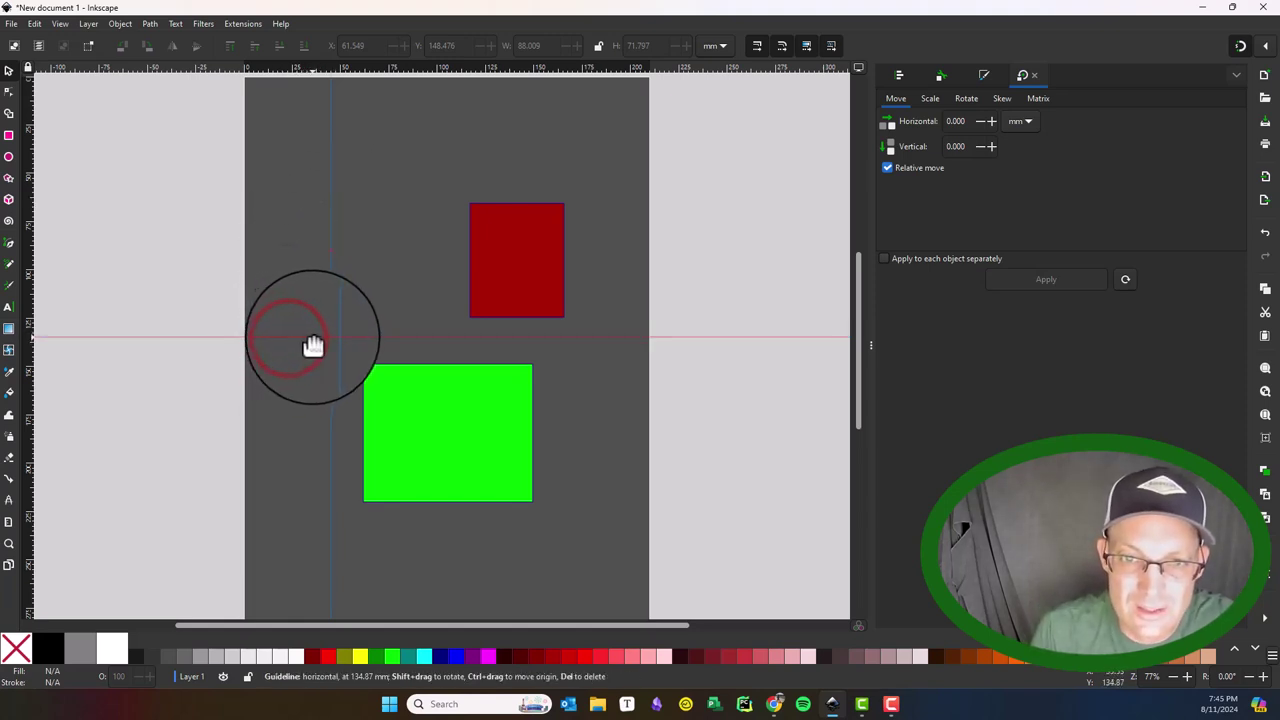
pyautogui.moveTo(310, 340); pyautogui.dragTo(345, 10)
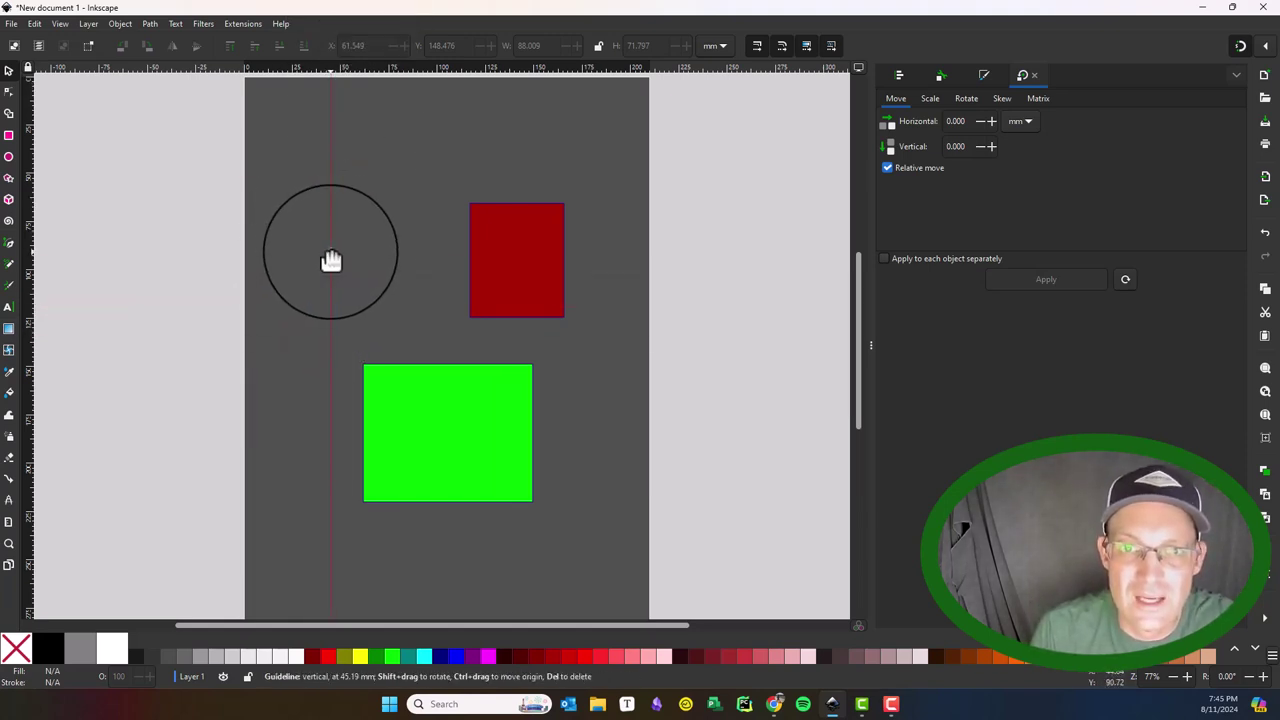
pyautogui.moveTo(330, 251); pyautogui.dragTo(10, 224)
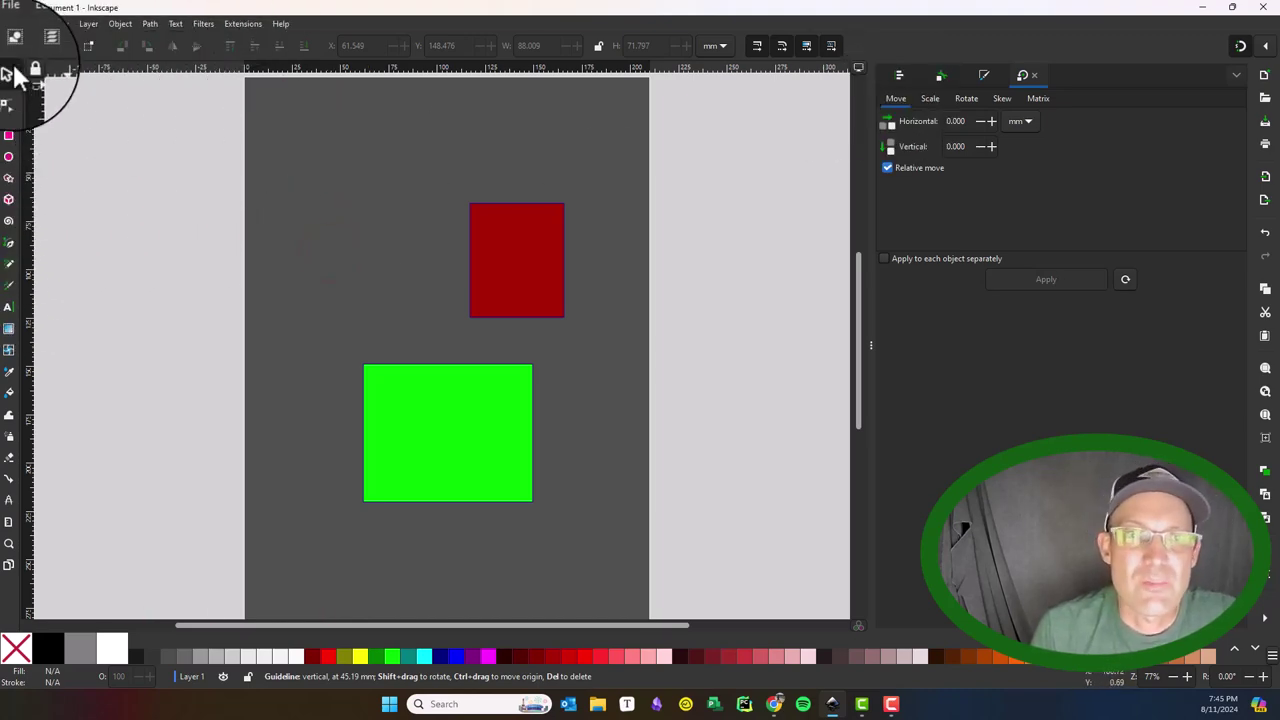
# Put the Inkscape window back in place, then lock and unlock all guides.
pyautogui.moveTo(24, 10); pyautogui.dragTo(568, 3)
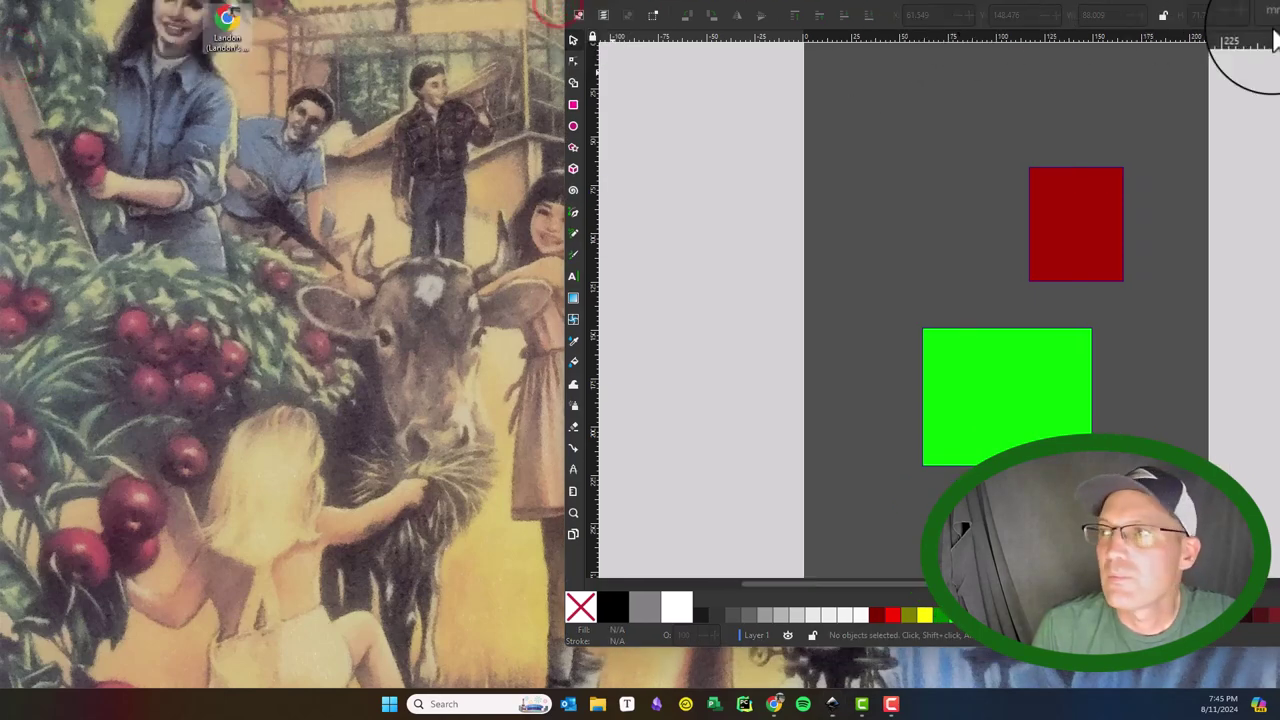
pyautogui.moveTo(957, 189); pyautogui.dragTo(574, 391)
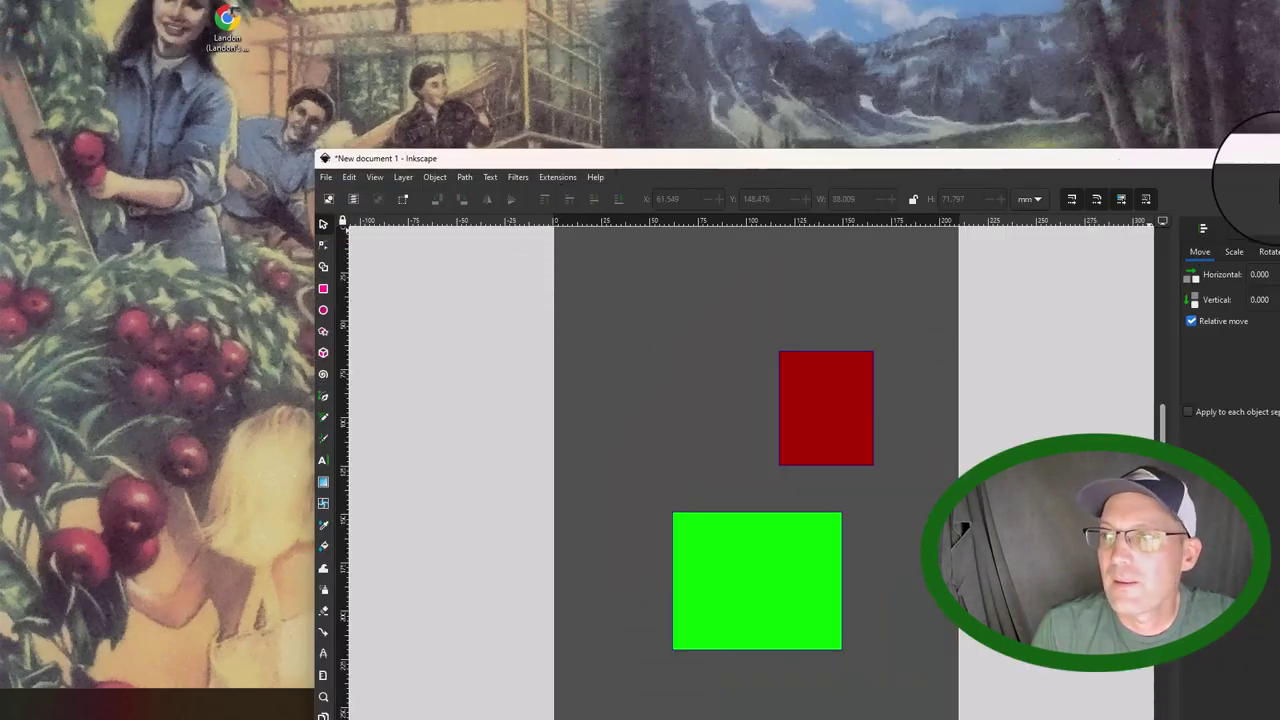
pyautogui.moveTo(1205, 161); pyautogui.dragTo(1103, 49)
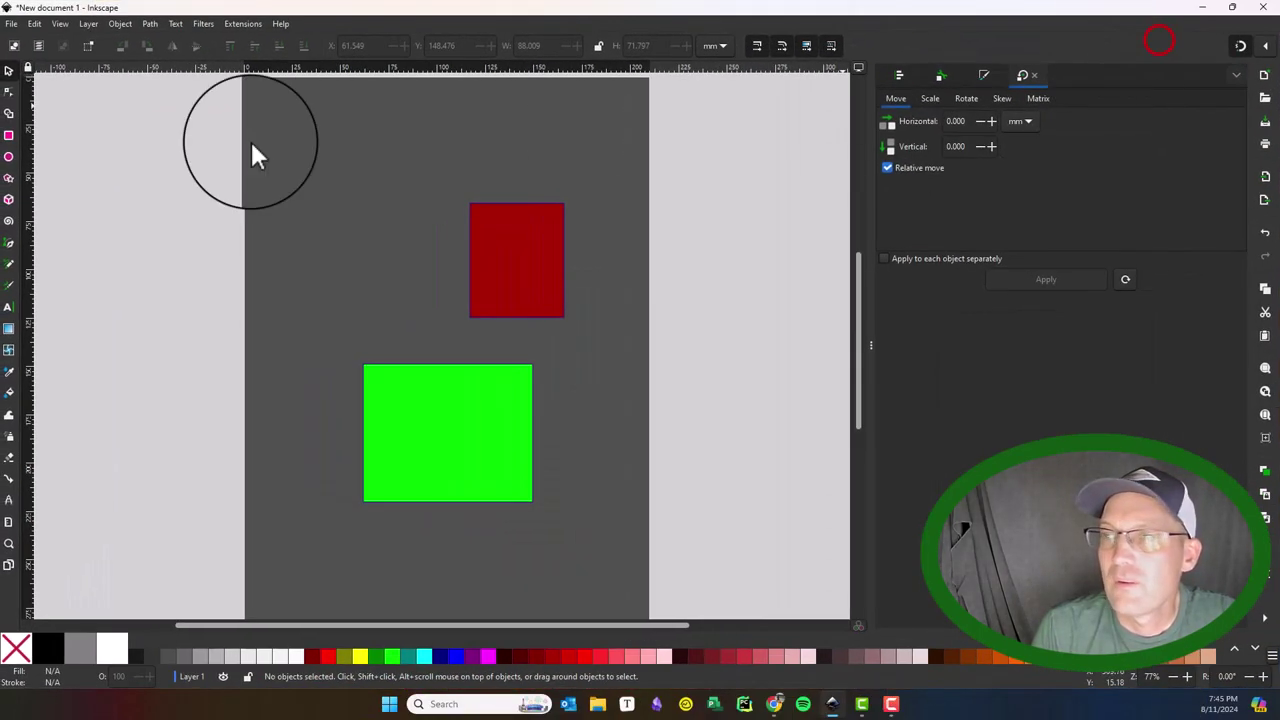
pyautogui.click(29, 69)
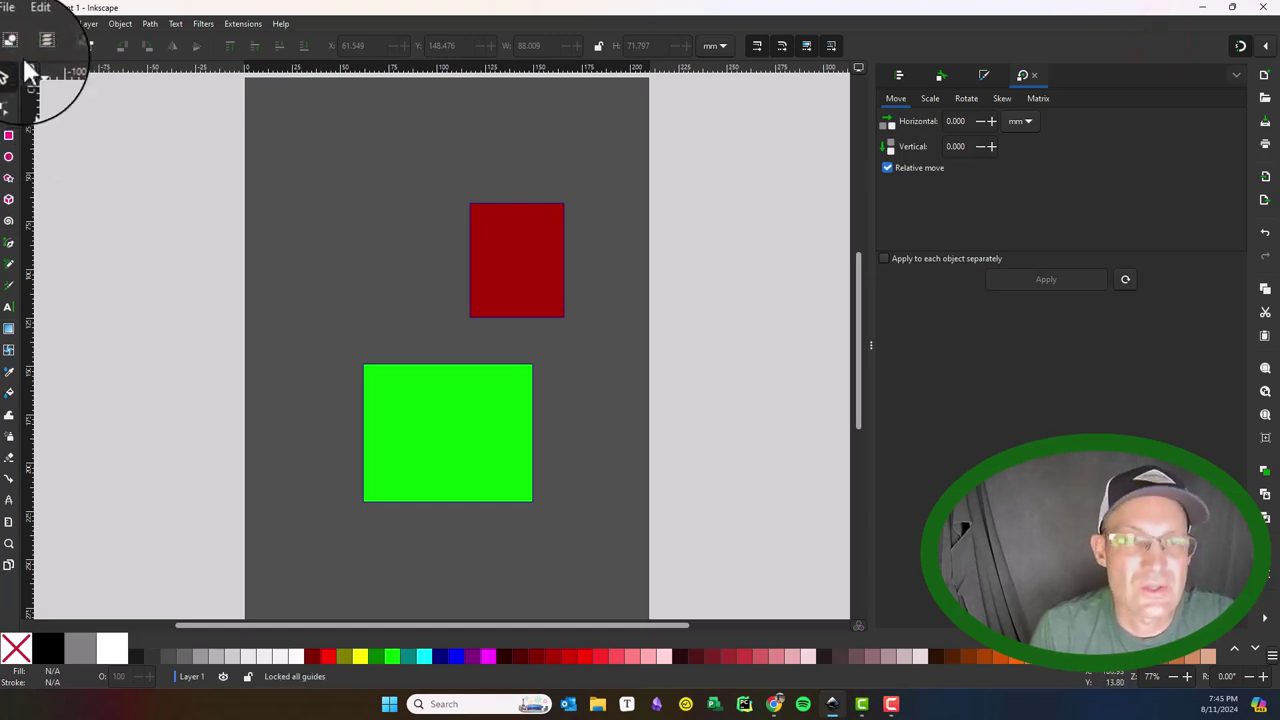
pyautogui.moveTo(23, 64); pyautogui.dragTo(22, 66)
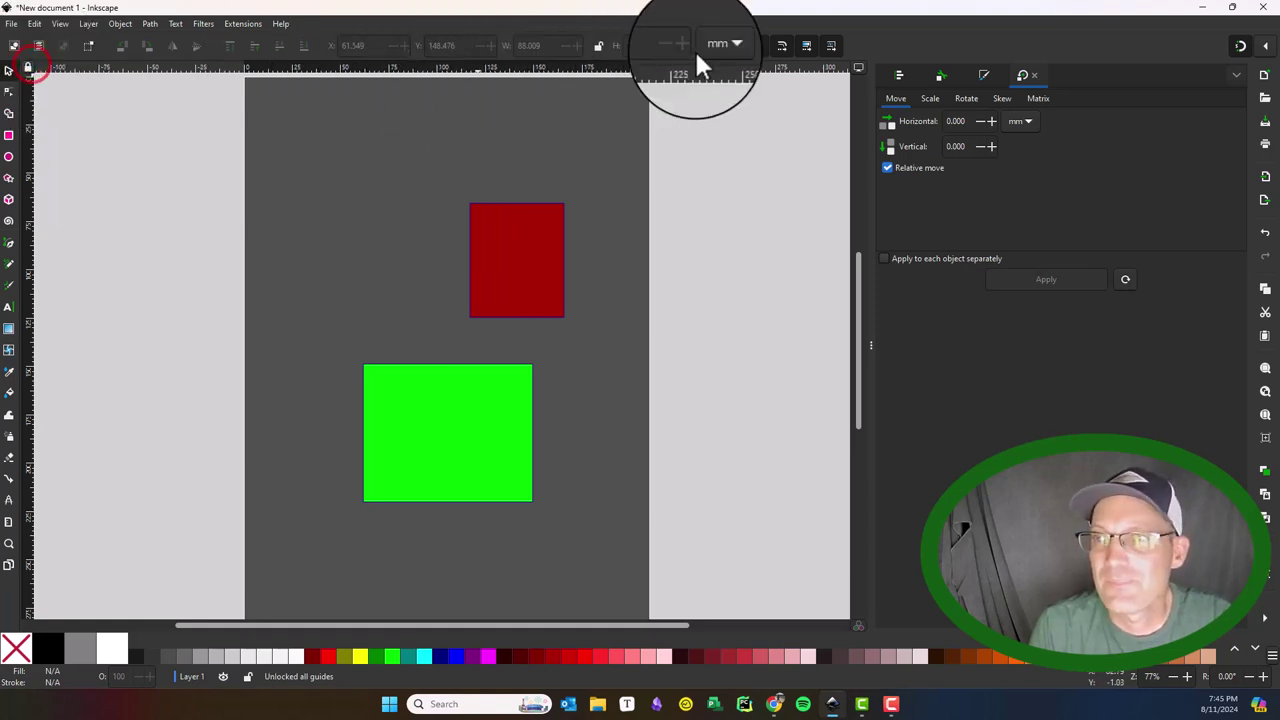
pyautogui.click(859, 70)
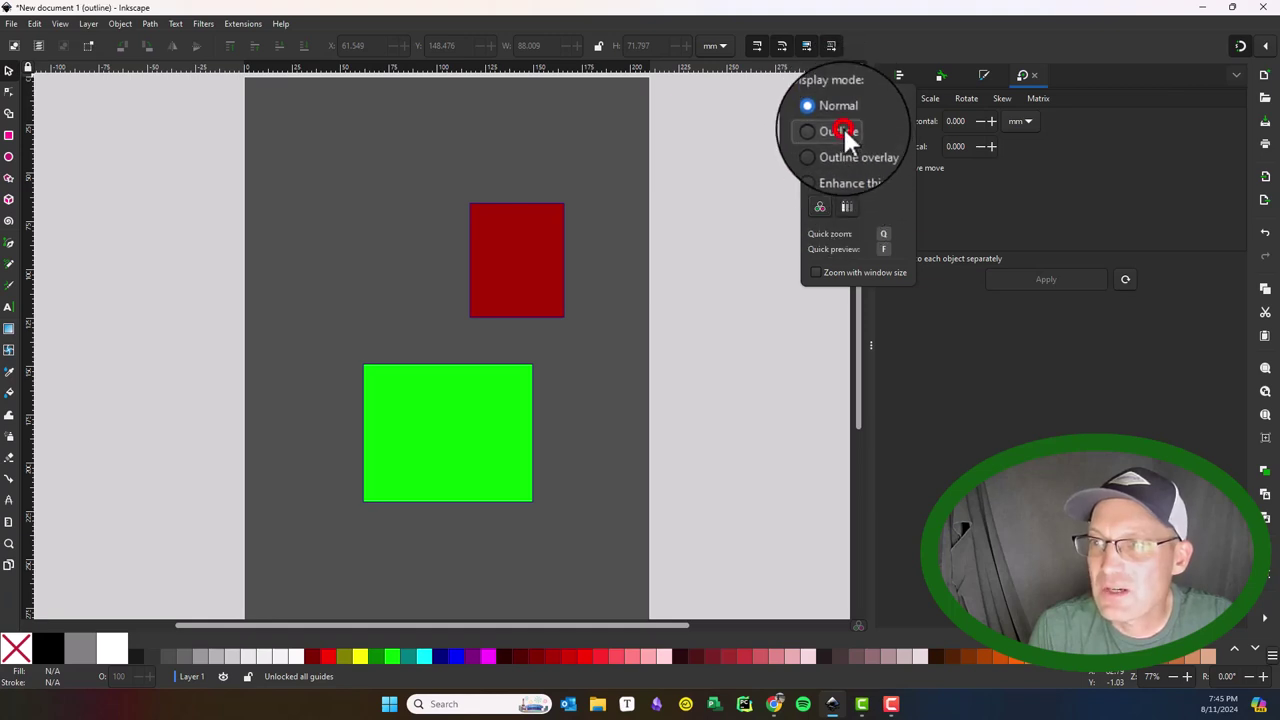
pyautogui.click(842, 125)
pyautogui.click(855, 72)
pyautogui.click(858, 70)
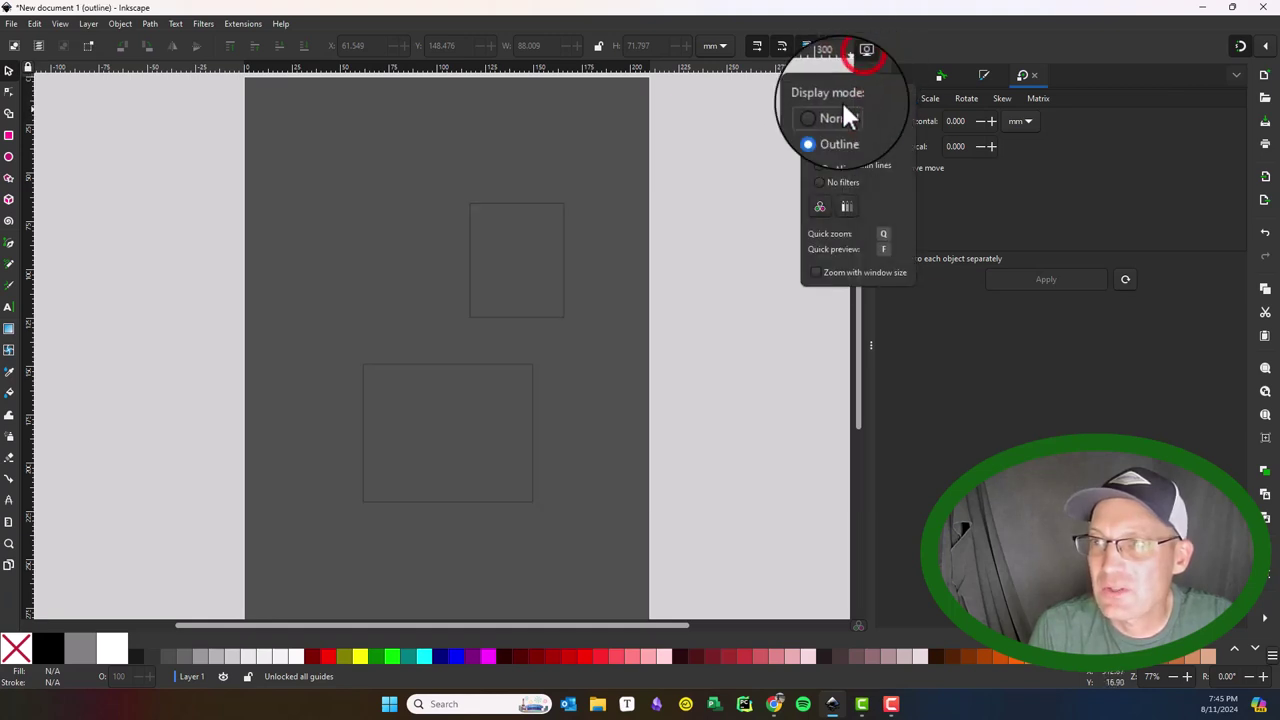
pyautogui.click(840, 110)
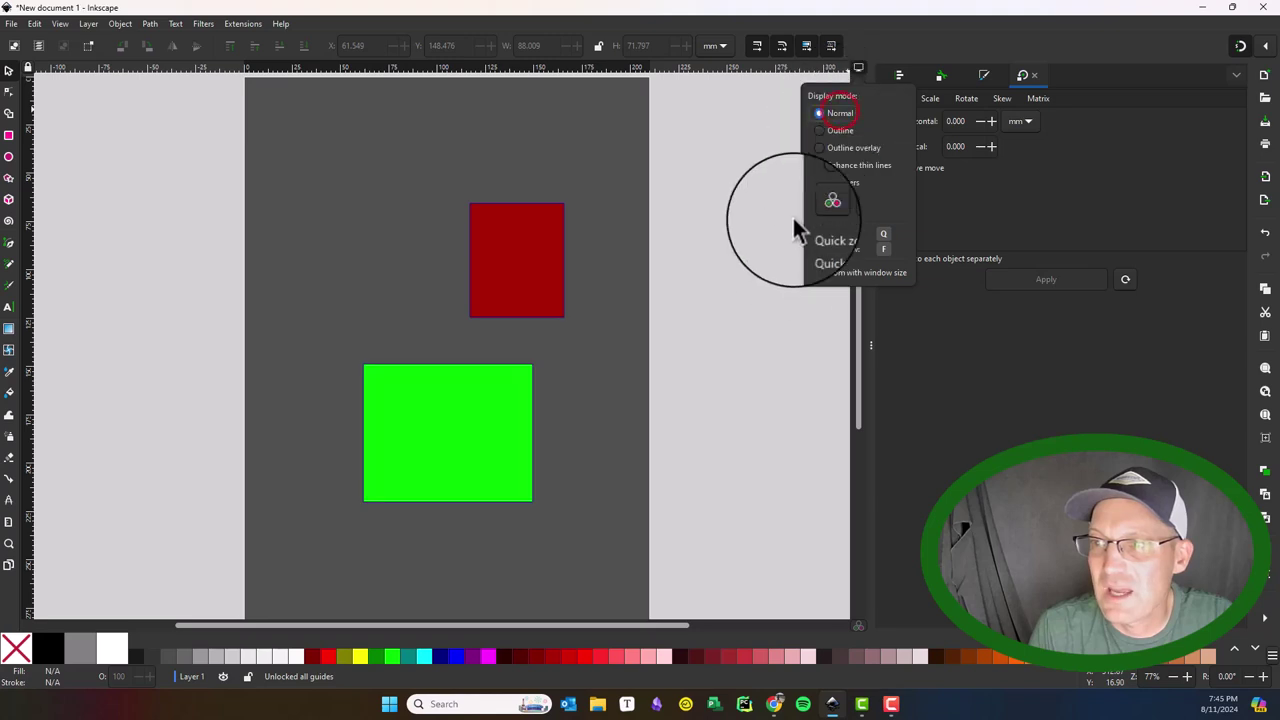
pyautogui.click(775, 293)
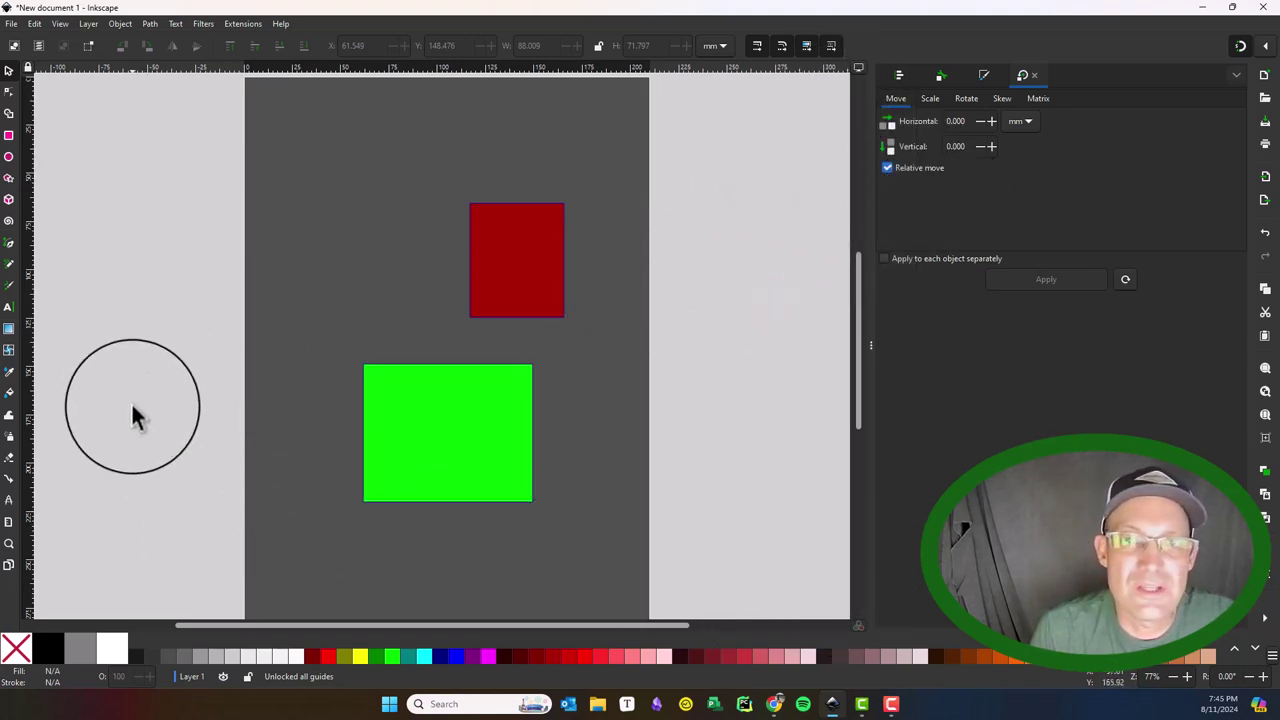
# Delete the dark red rectangle, then the green rectangle, leaving New document 1 empty.
pyautogui.click(538, 290)
pyautogui.press('Delete')
pyautogui.click(494, 437)
pyautogui.press('Delete')
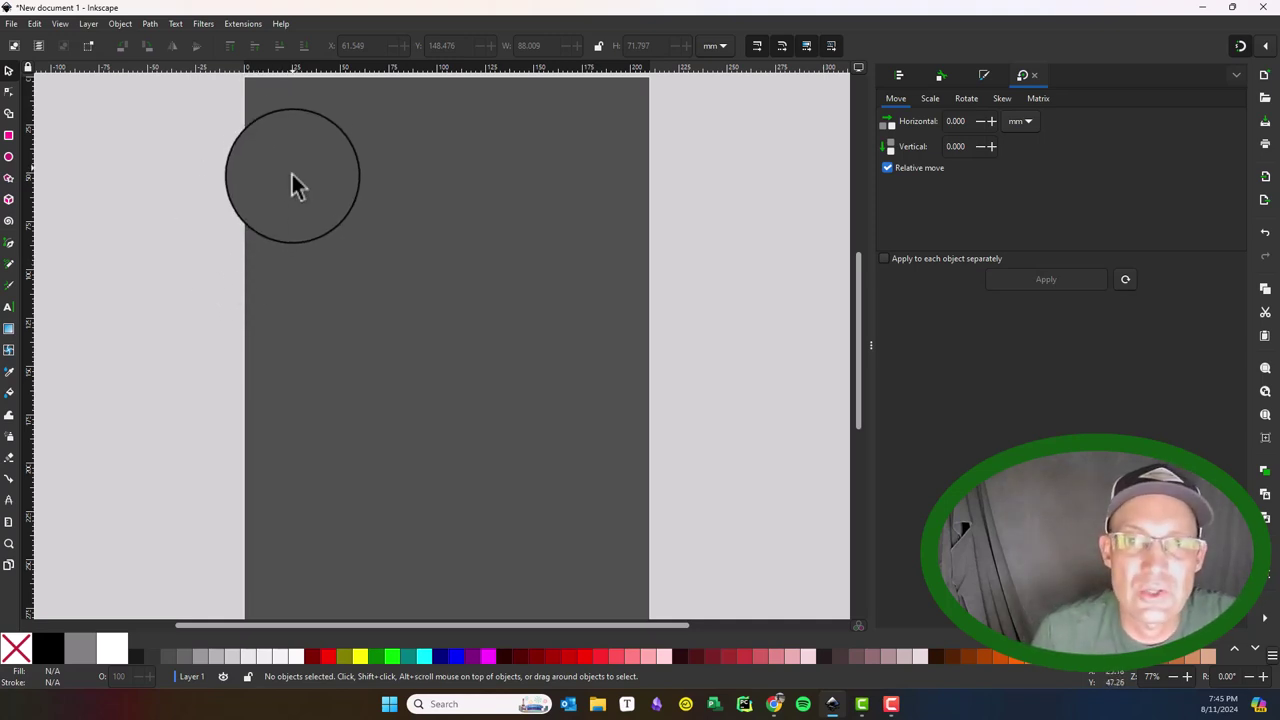